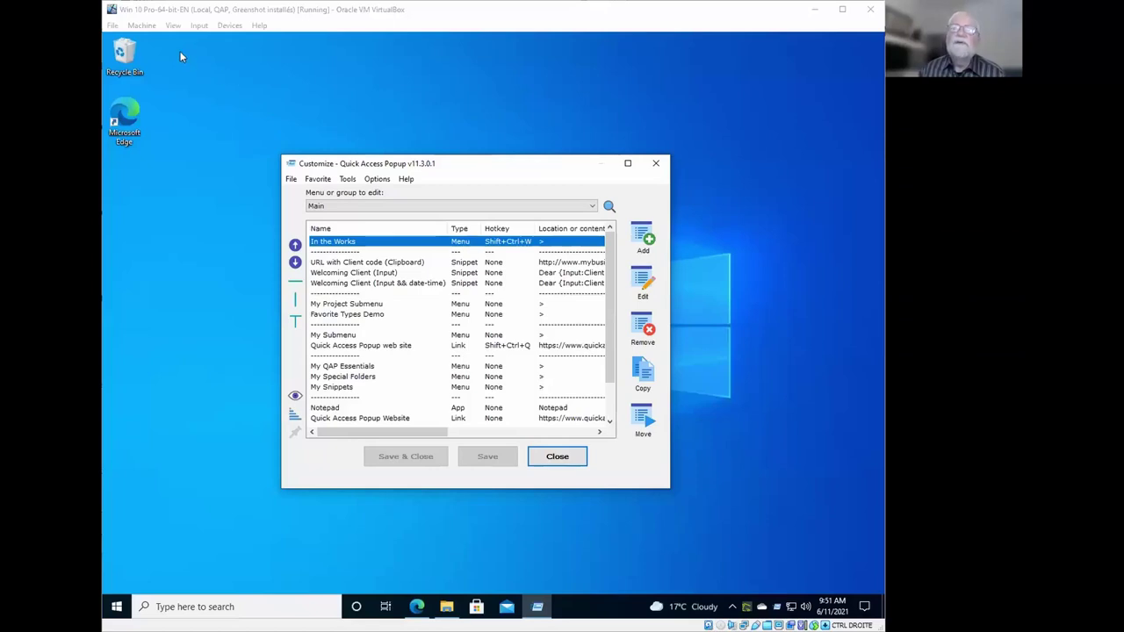
Browse the popup menu's Recent and Frequent Folders/Files submenus, ending on My Special Folders.
middle_click(180, 54)
mouse_move(276, 68)
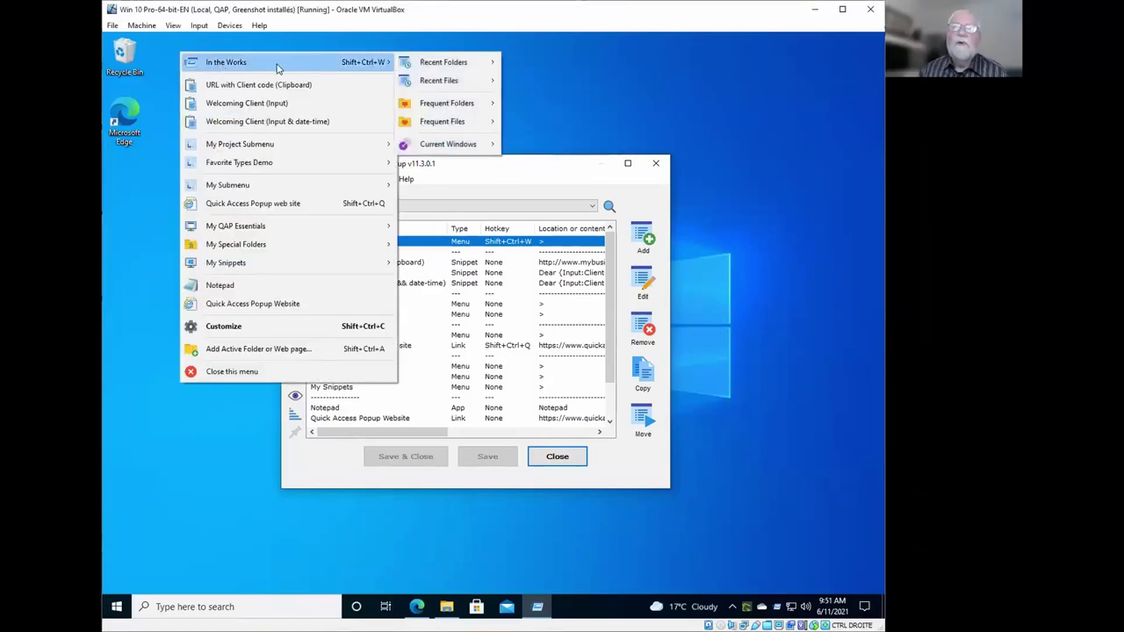
mouse_move(473, 66)
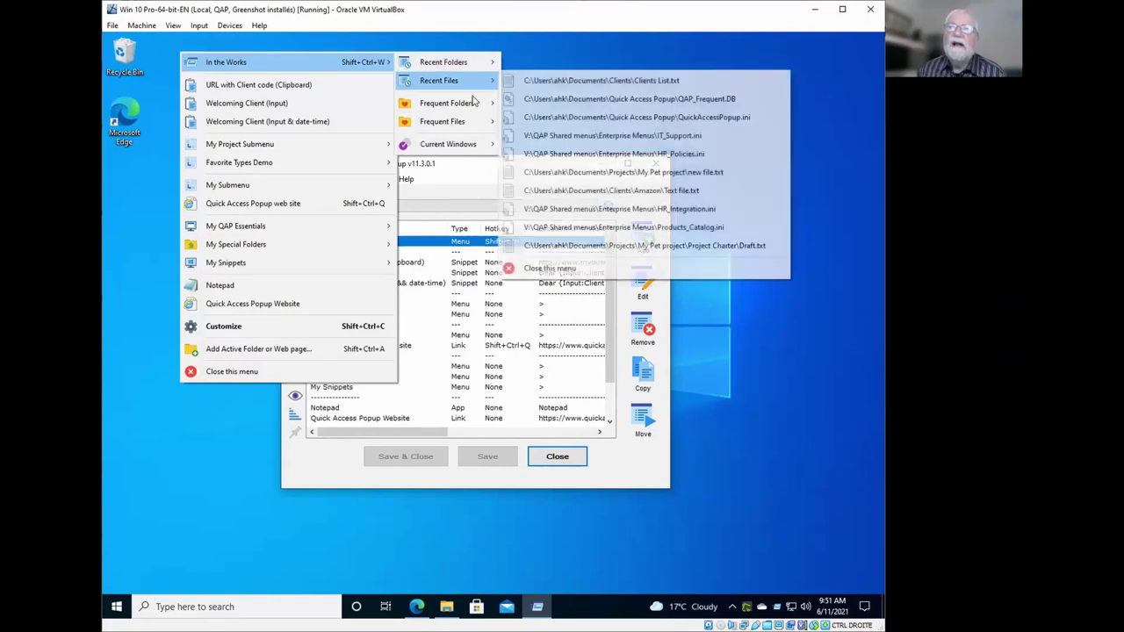
mouse_move(465, 128)
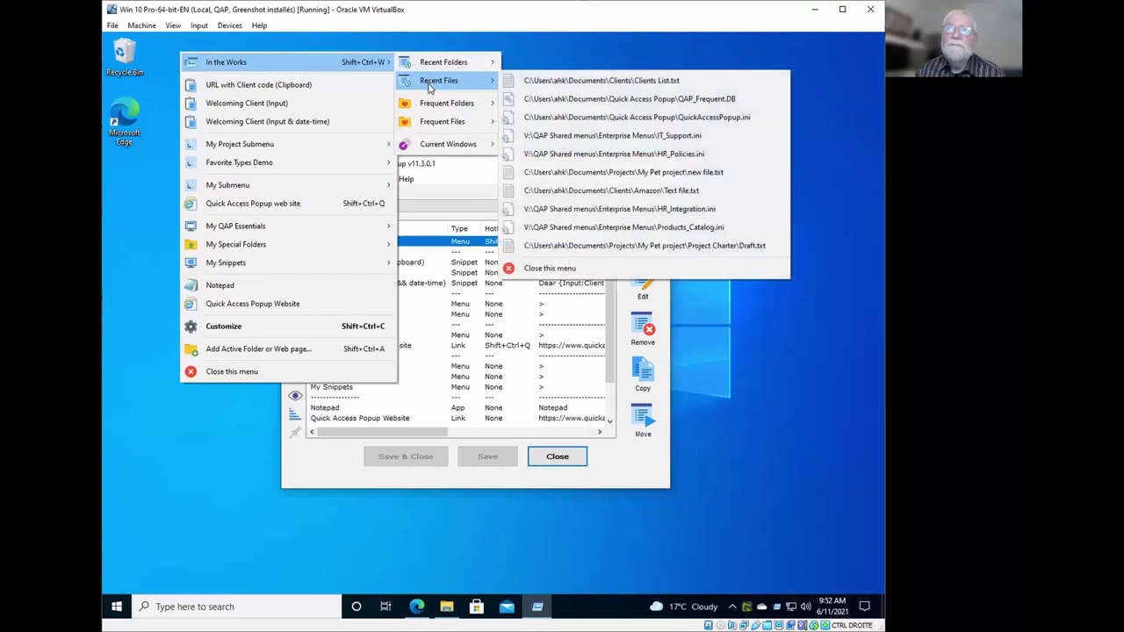
mouse_move(434, 109)
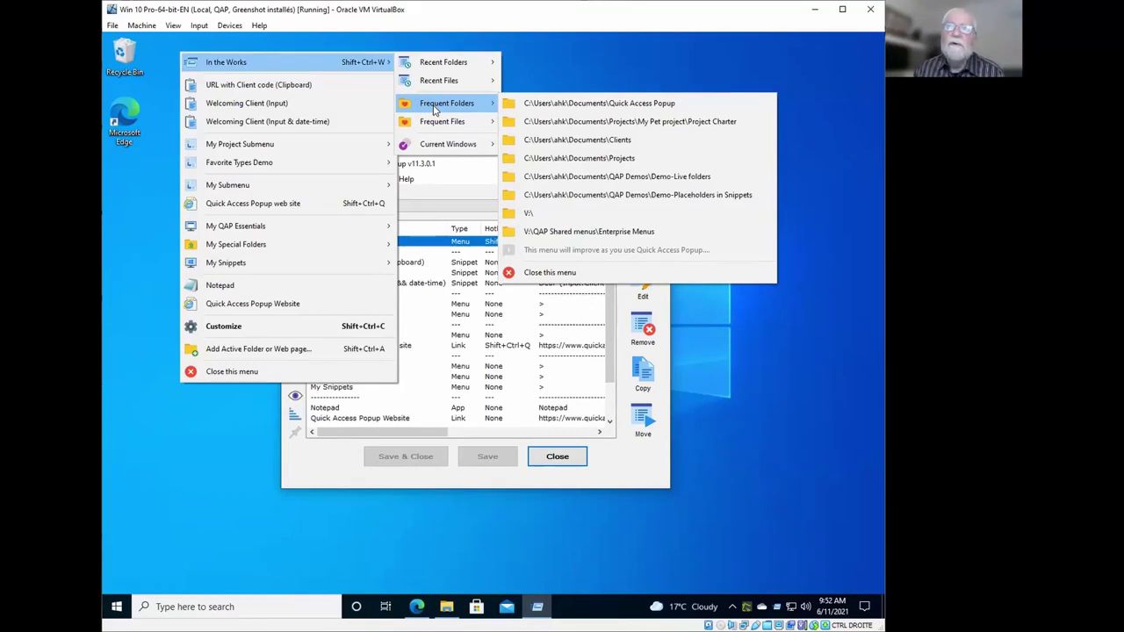
mouse_move(431, 129)
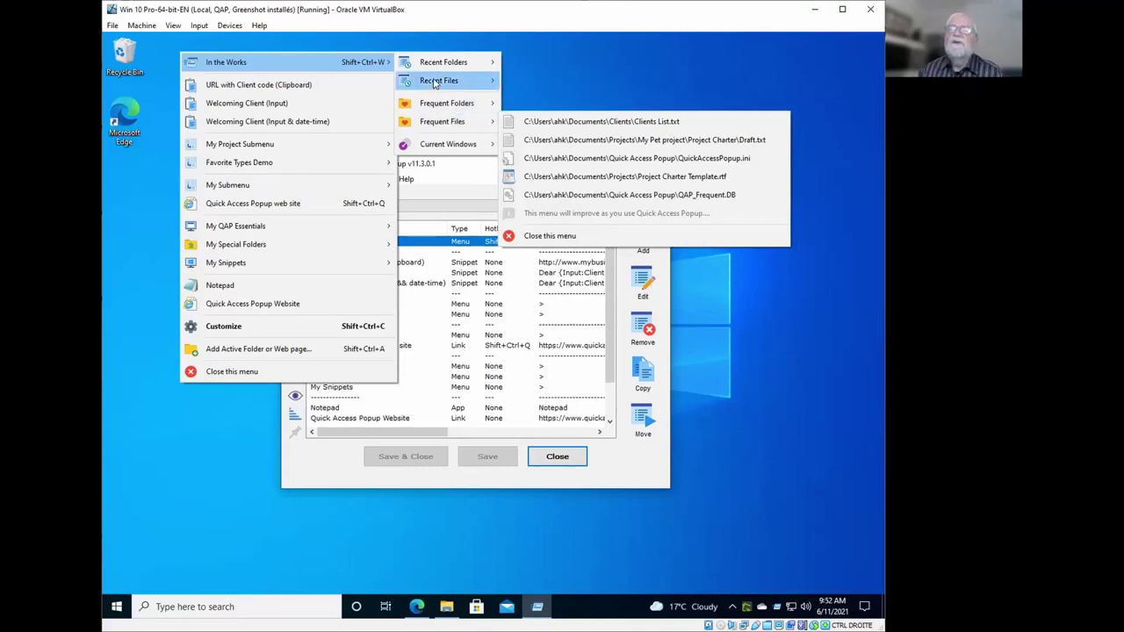
mouse_move(436, 70)
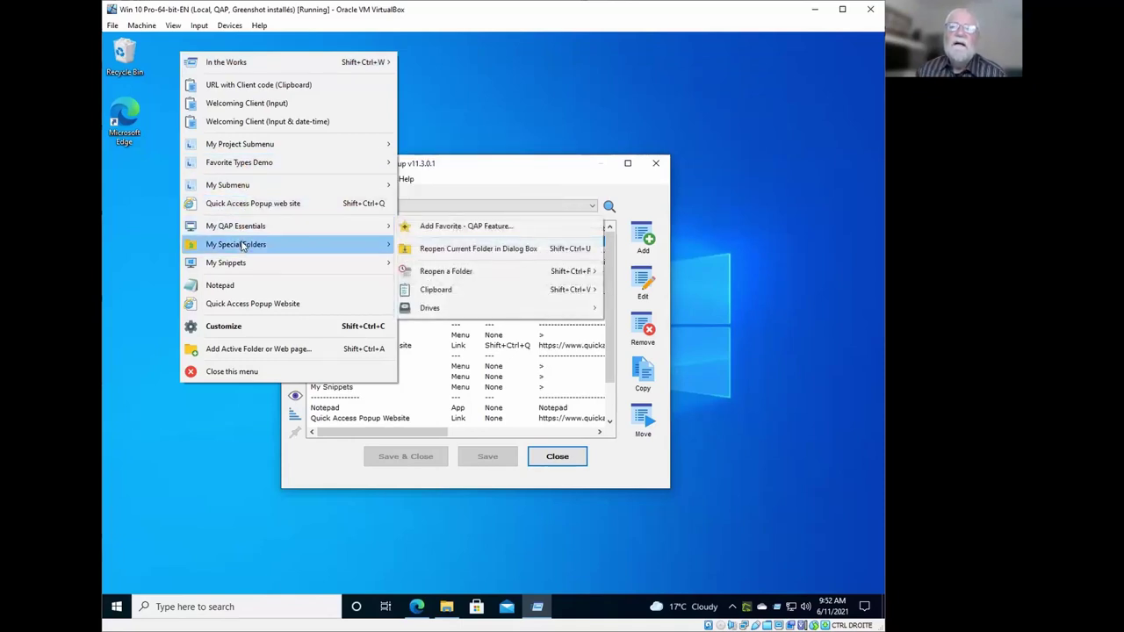
mouse_move(244, 245)
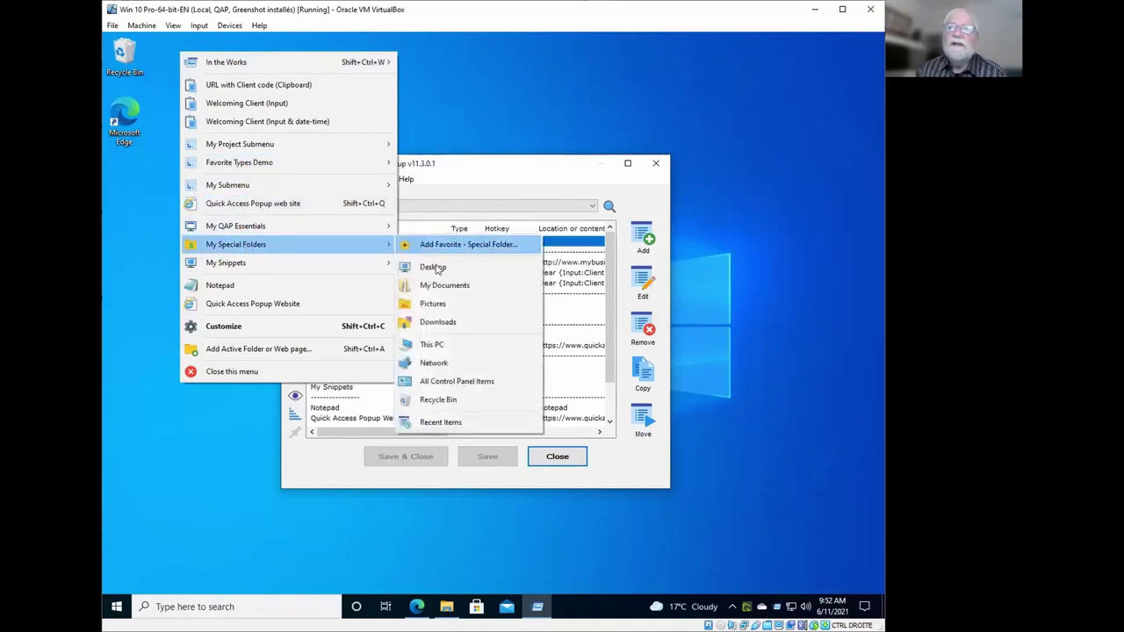
Open Recent Items from My Special Folders and scroll through its 112 shortcuts in File Explorer.
click(469, 428)
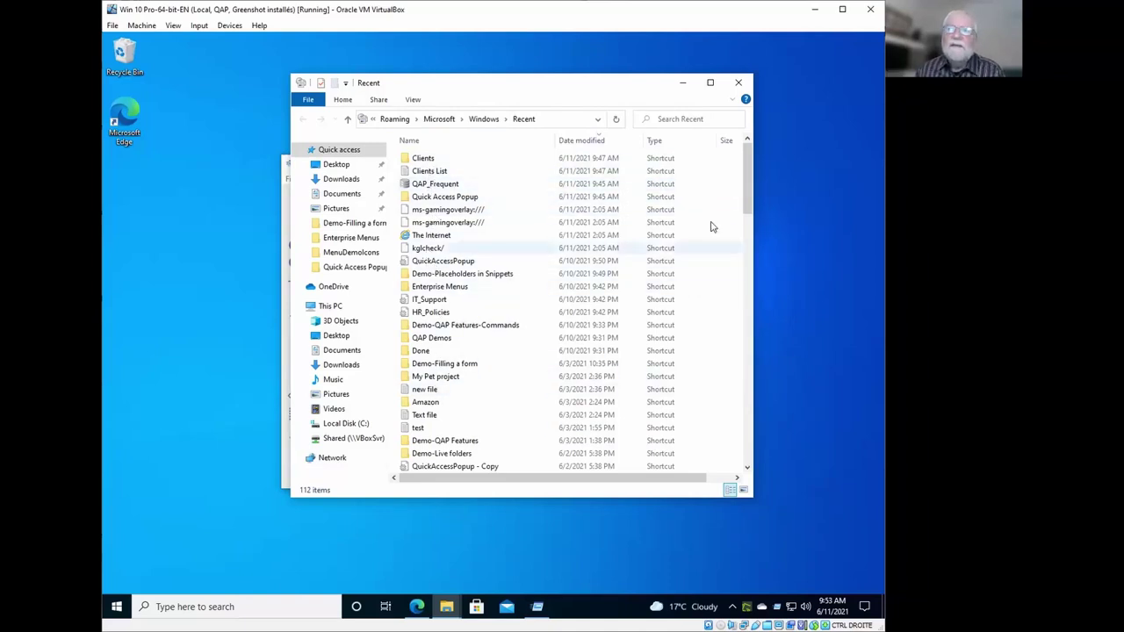
drag(743, 188, 443, 179)
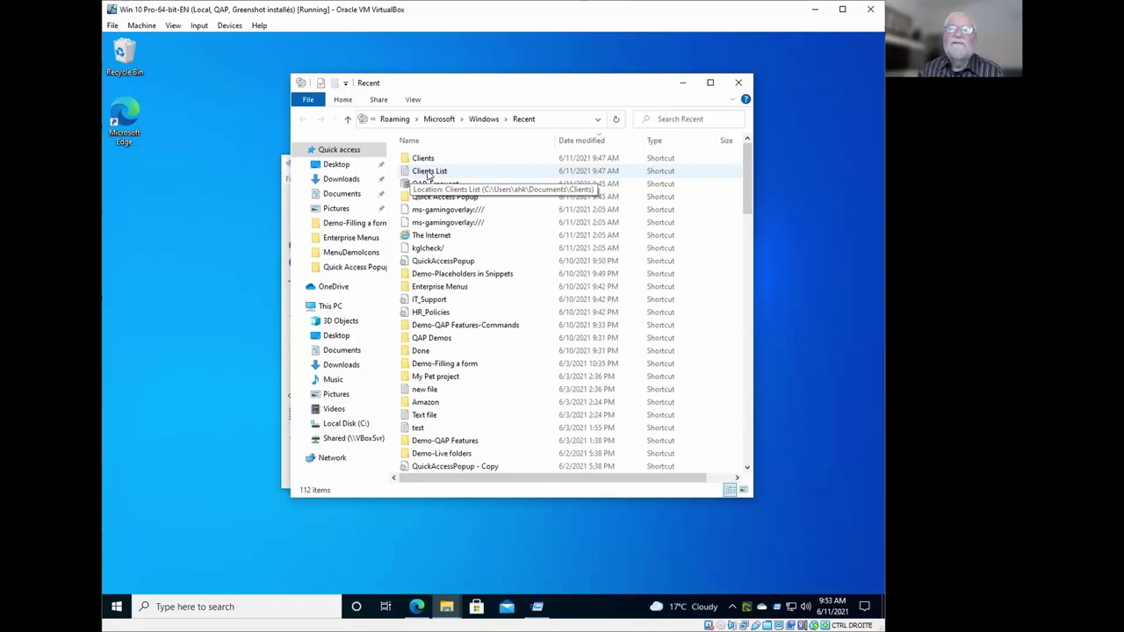
Check the Frequent Folders submenu, which lists nine folders including the Windows Recent folder.
middle_click(183, 60)
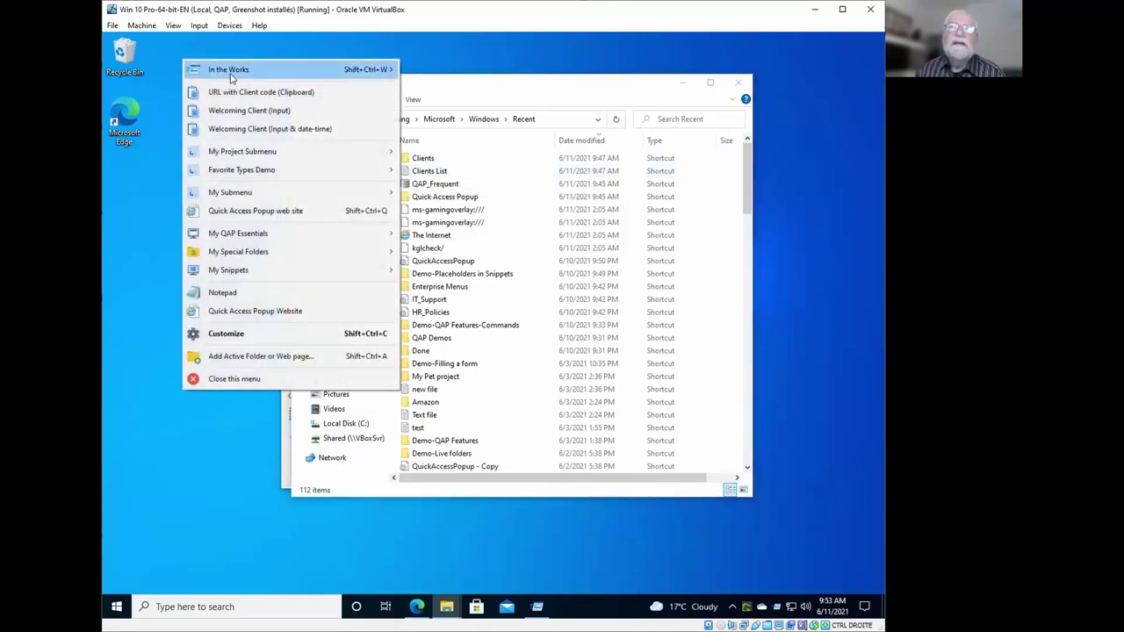
mouse_move(296, 74)
mouse_move(474, 73)
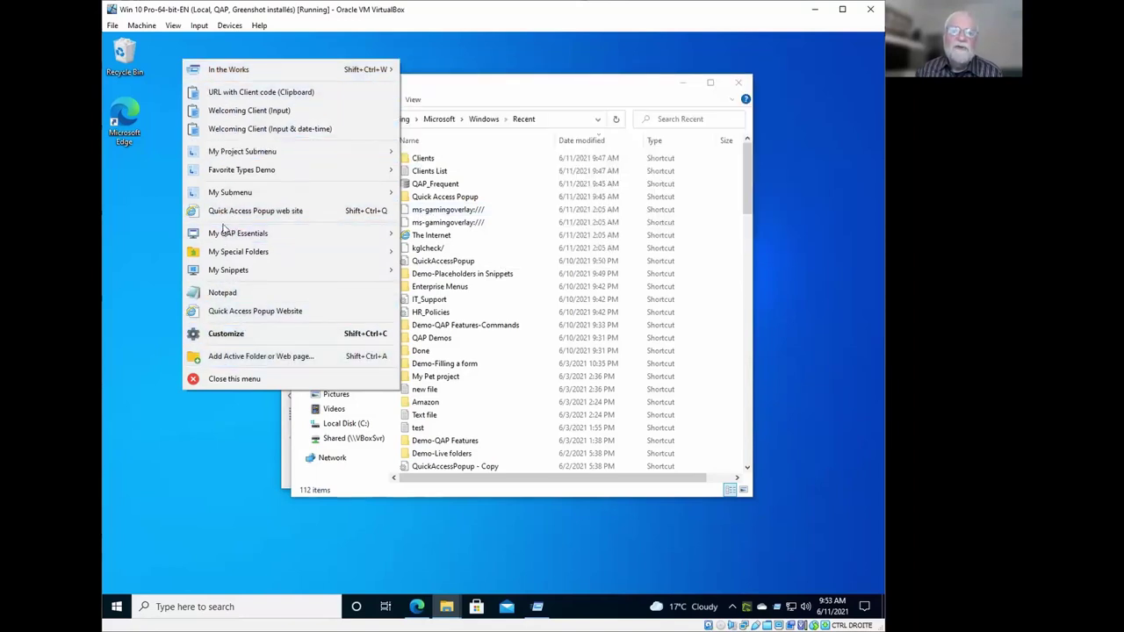
mouse_move(229, 231)
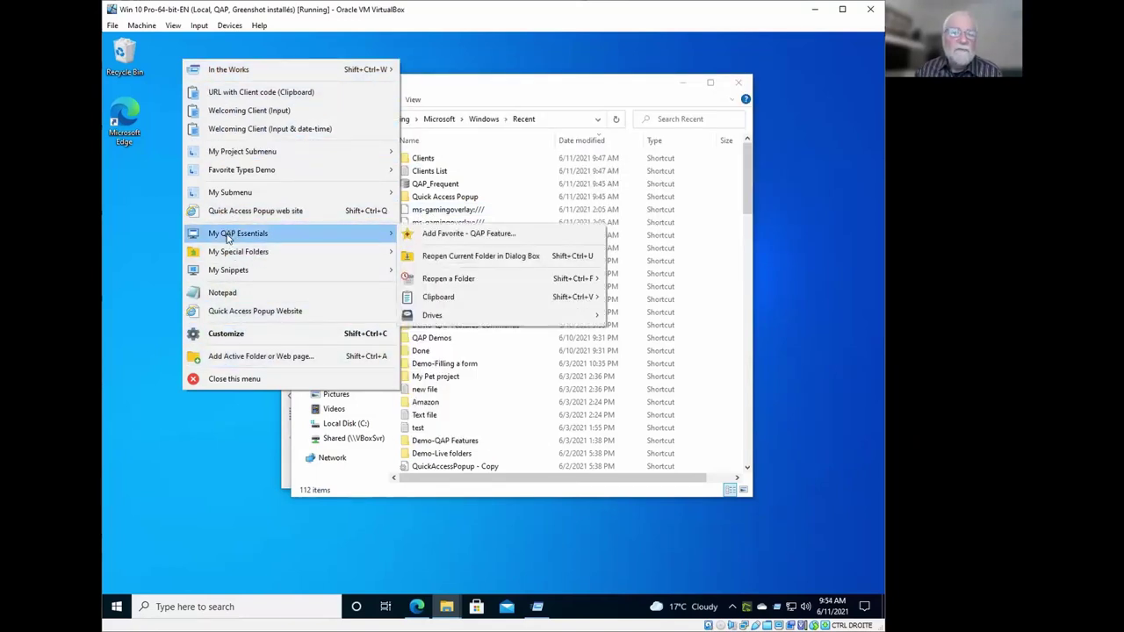
mouse_move(244, 78)
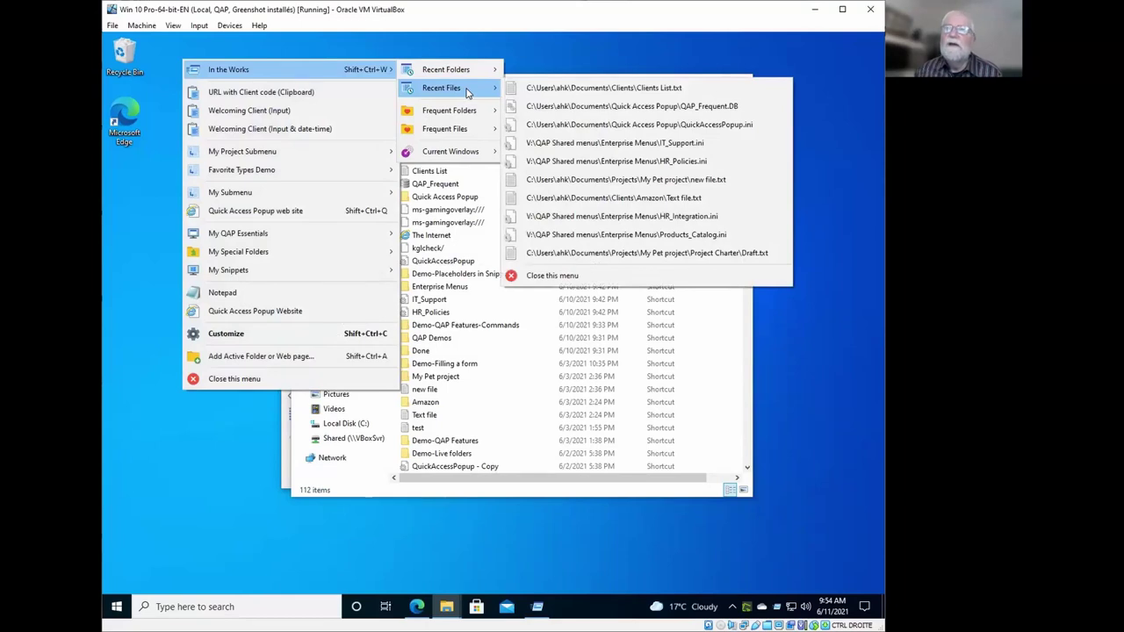
mouse_move(462, 116)
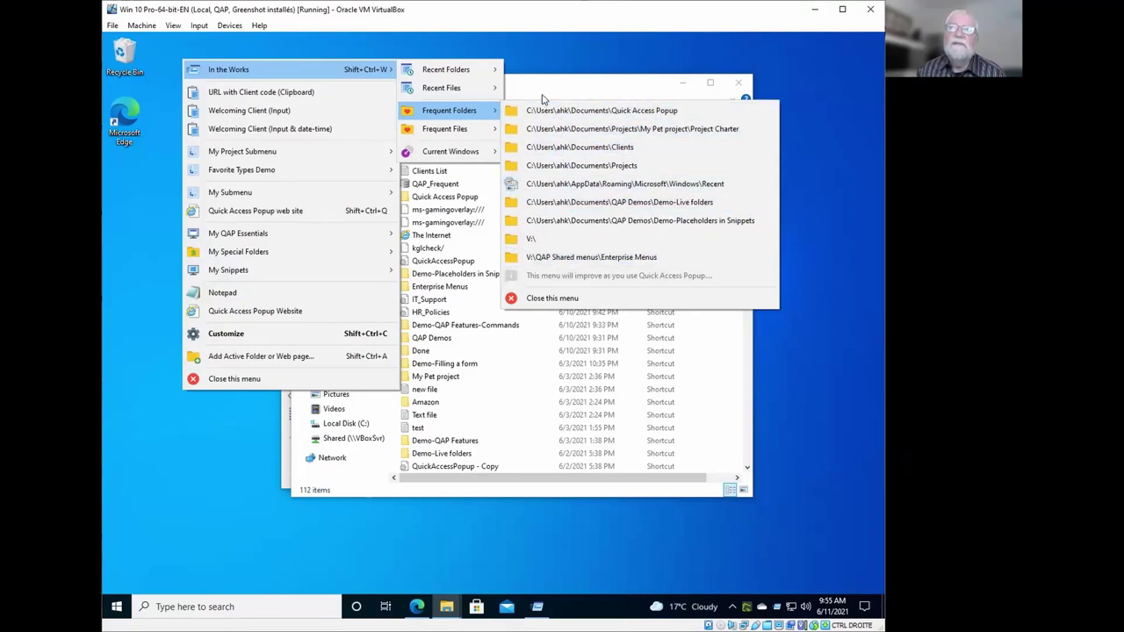
Open Customize's Database options and select the 60-second refresh interval value.
key(ctrl+shift+c)
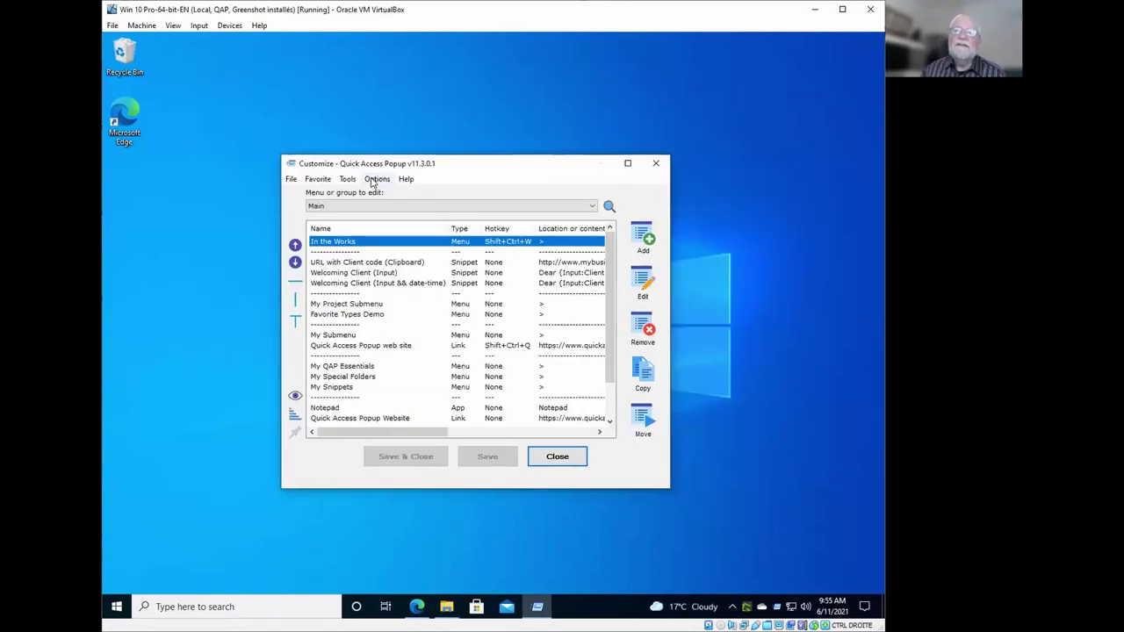
click(377, 180)
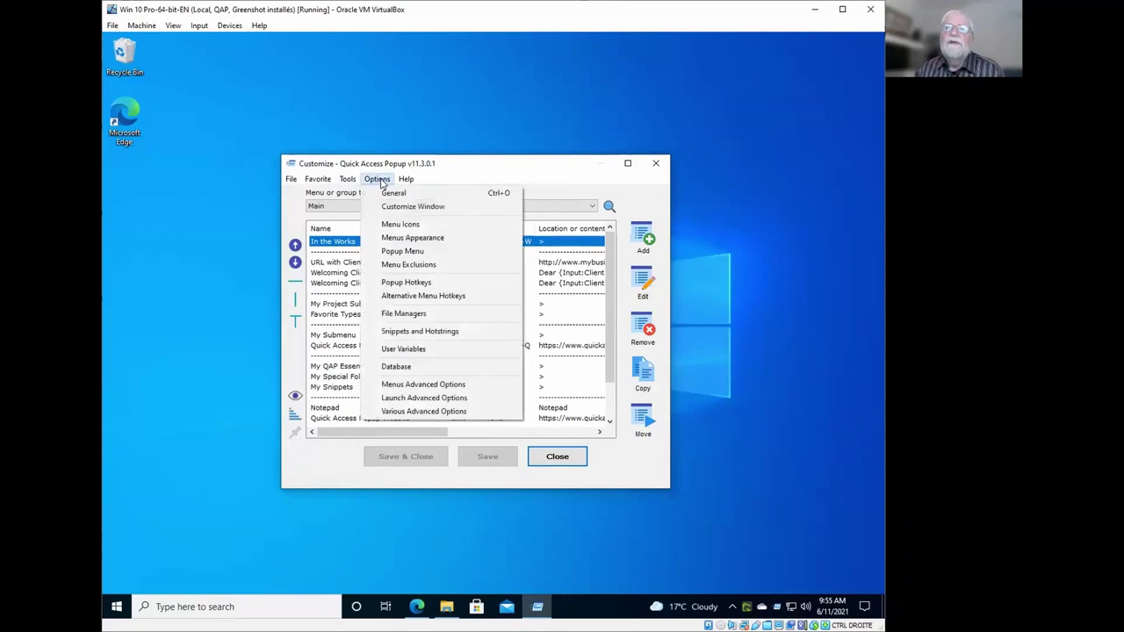
click(418, 369)
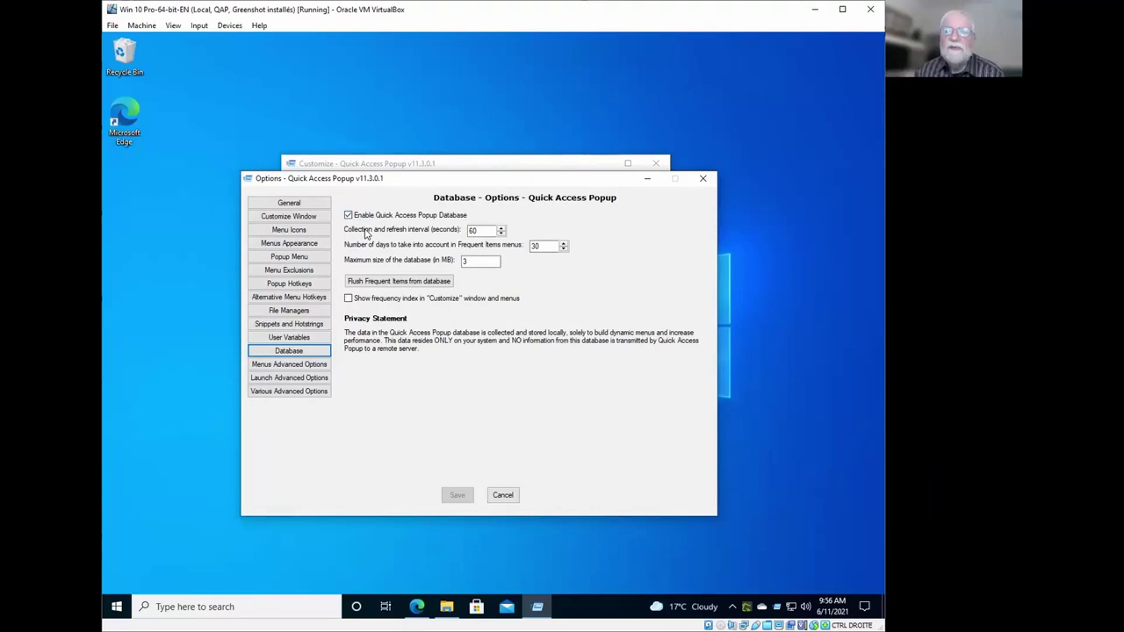
double_click(482, 230)
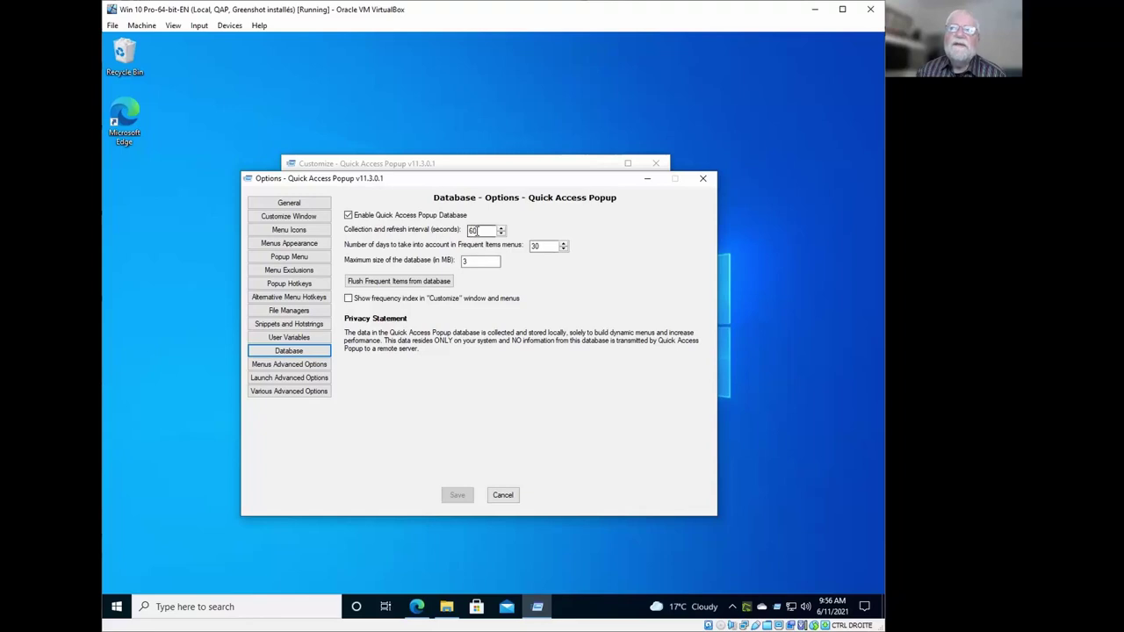
click(492, 231)
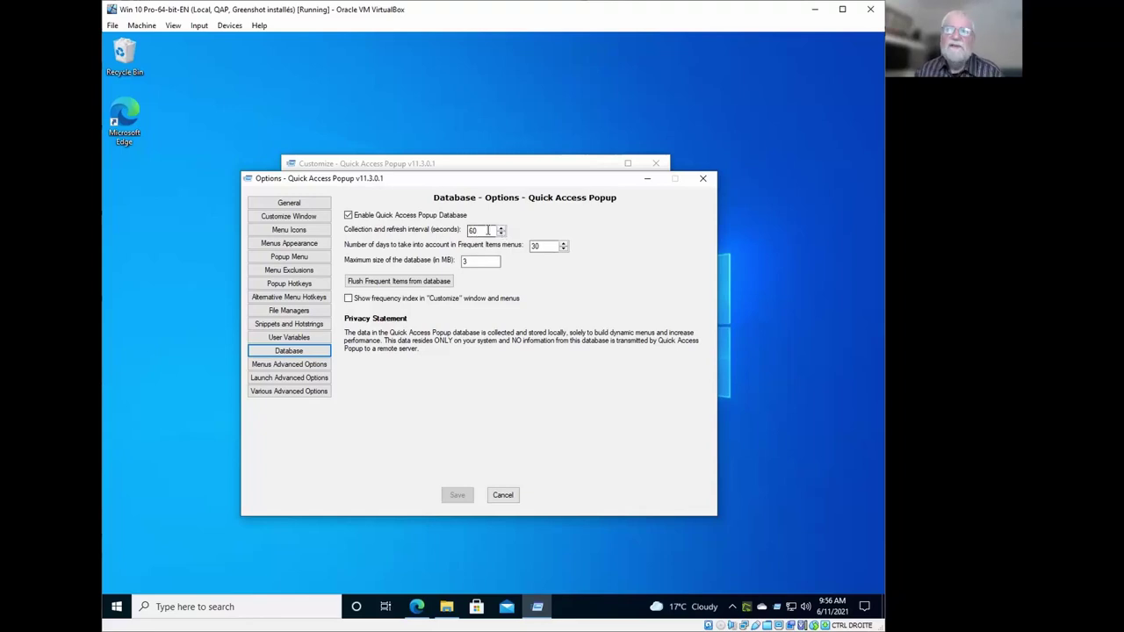
drag(488, 230, 463, 233)
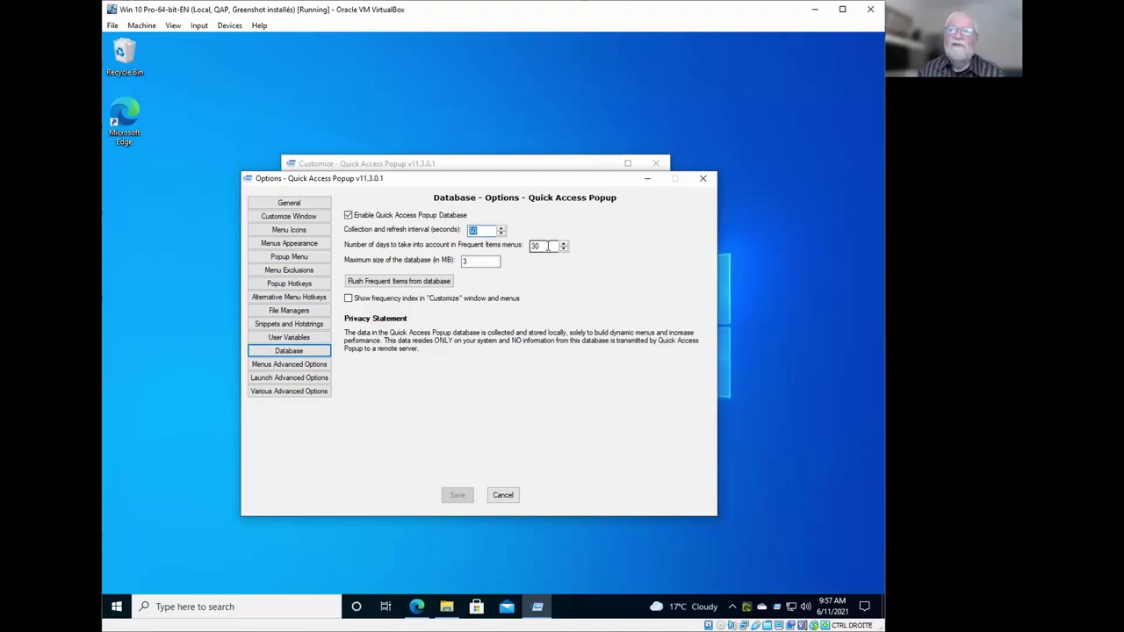
Set Frequent Items to the last 7 days, save, and acknowledge the reload notice.
key(Tab)
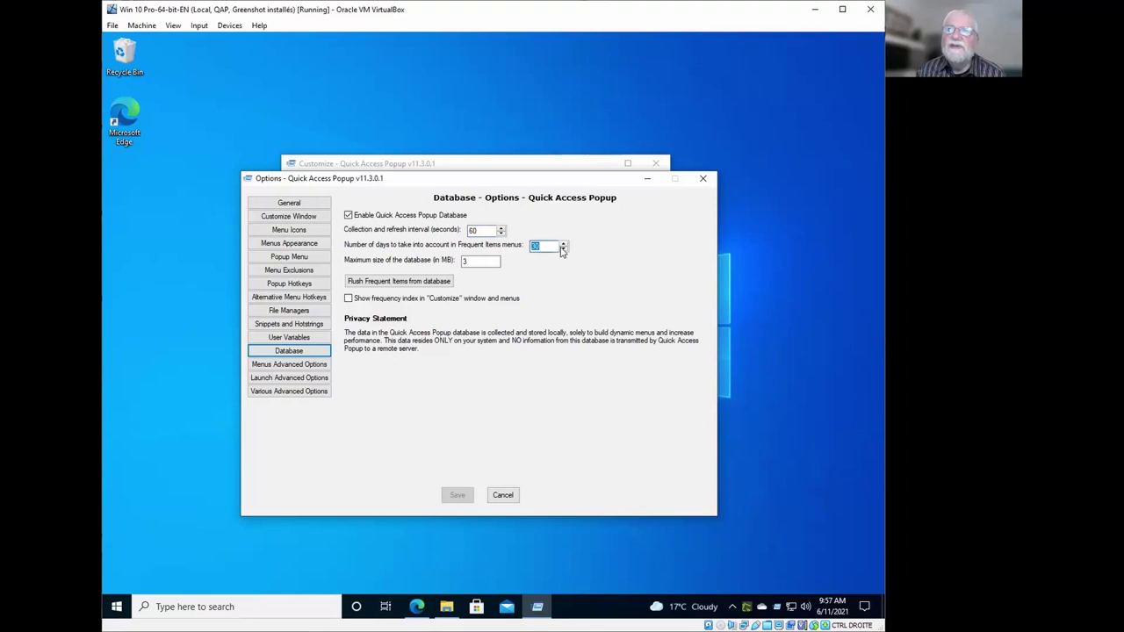
click(563, 247)
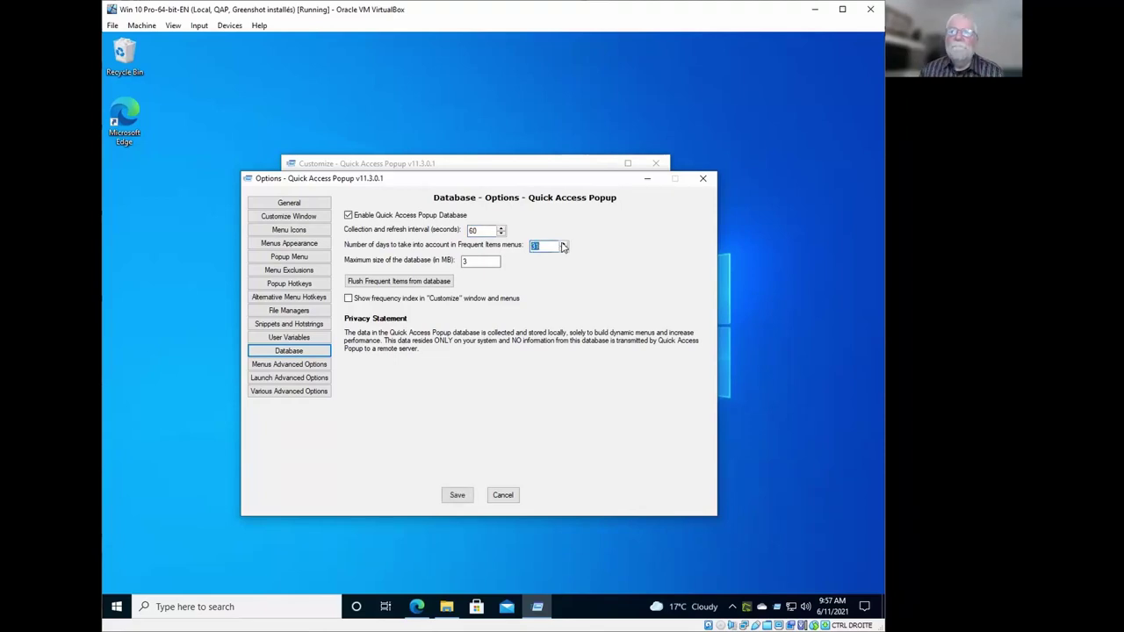
click(564, 250)
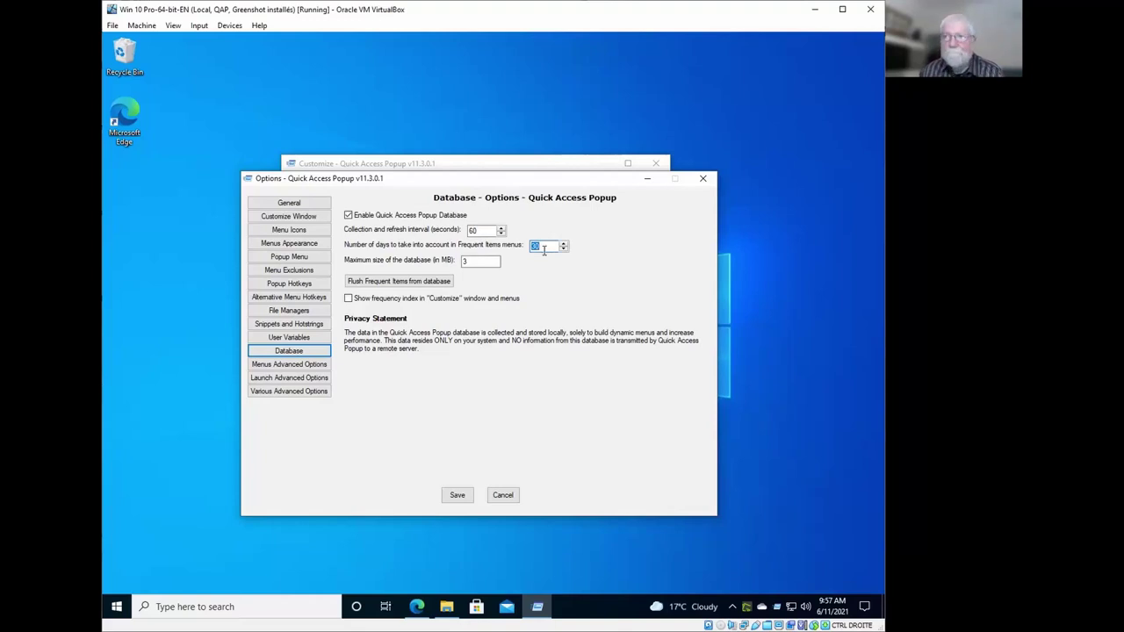
text(7)
click(466, 498)
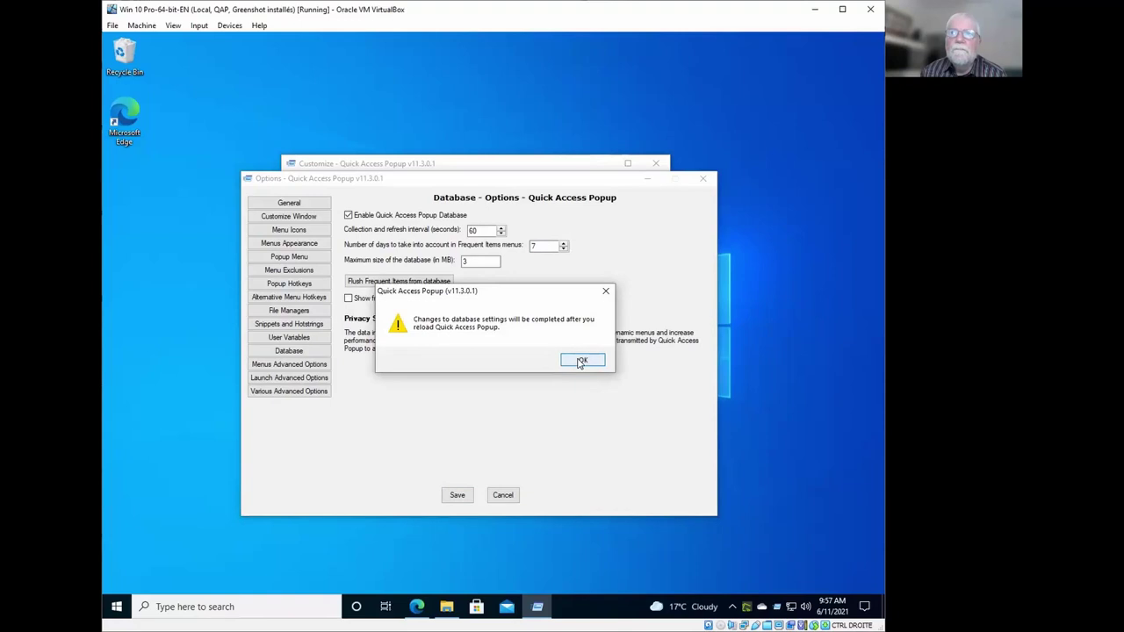
click(580, 362)
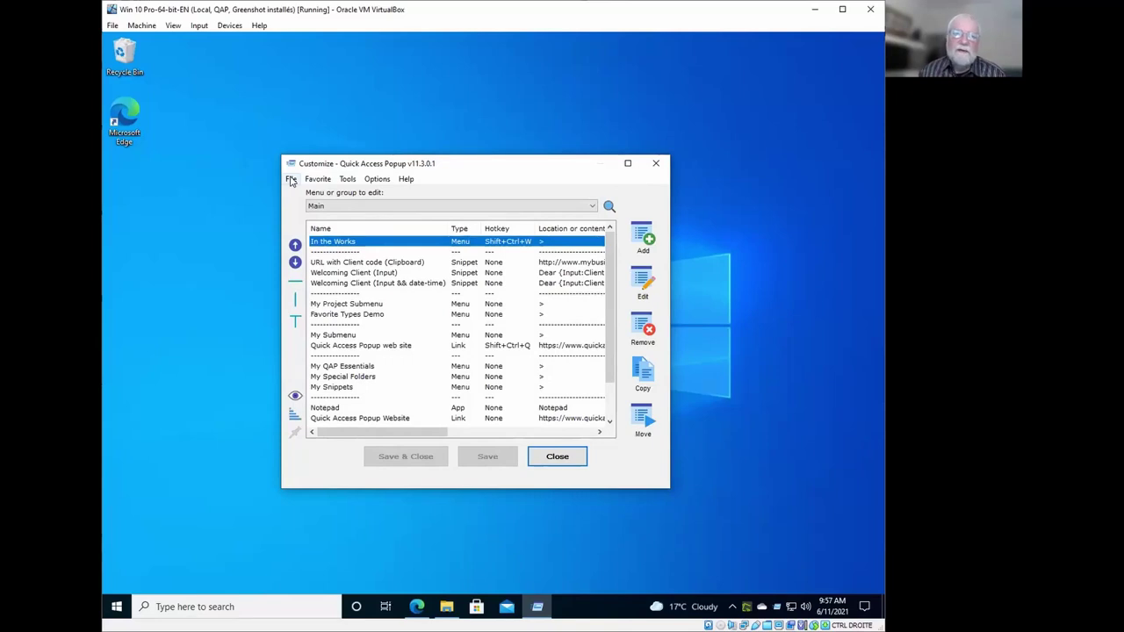
Restart Quick Access Popup from the File menu to apply the 7-day setting.
click(291, 180)
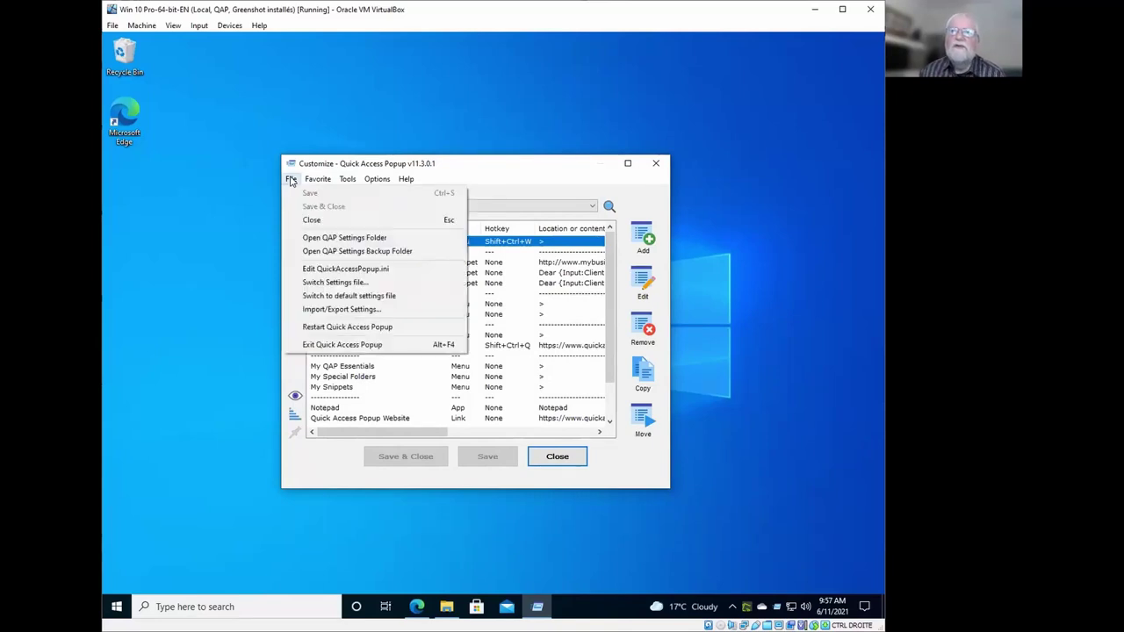
click(307, 328)
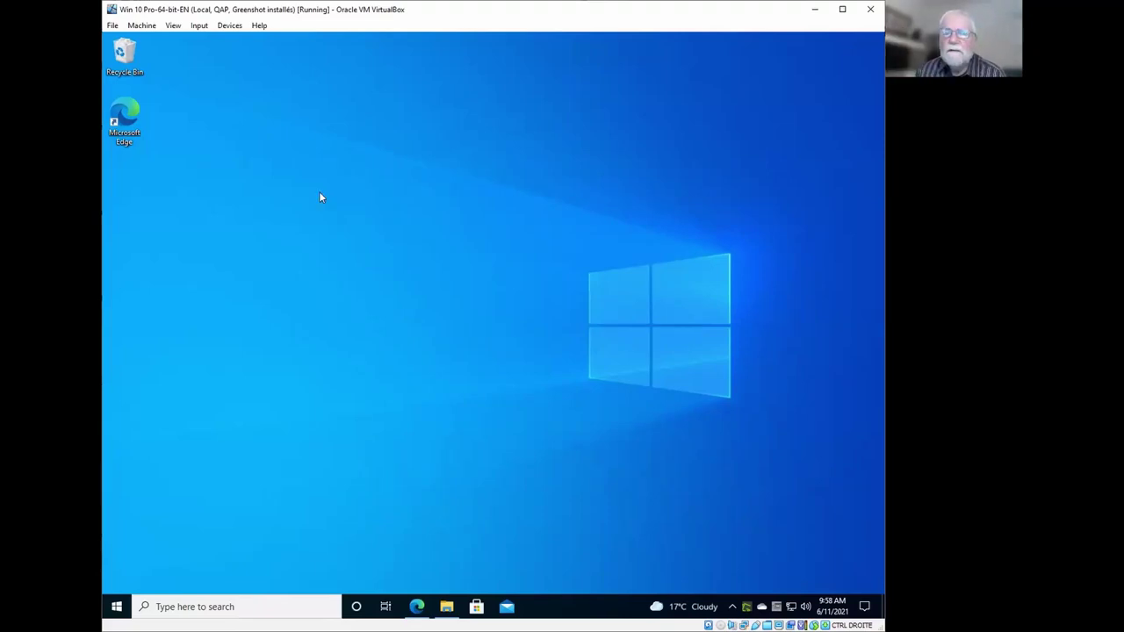
key(ctrl+shift+c)
Check Frequent Folders, now showing only Clients and Quick Access Popup, then close the menu.
middle_click(182, 58)
mouse_move(229, 74)
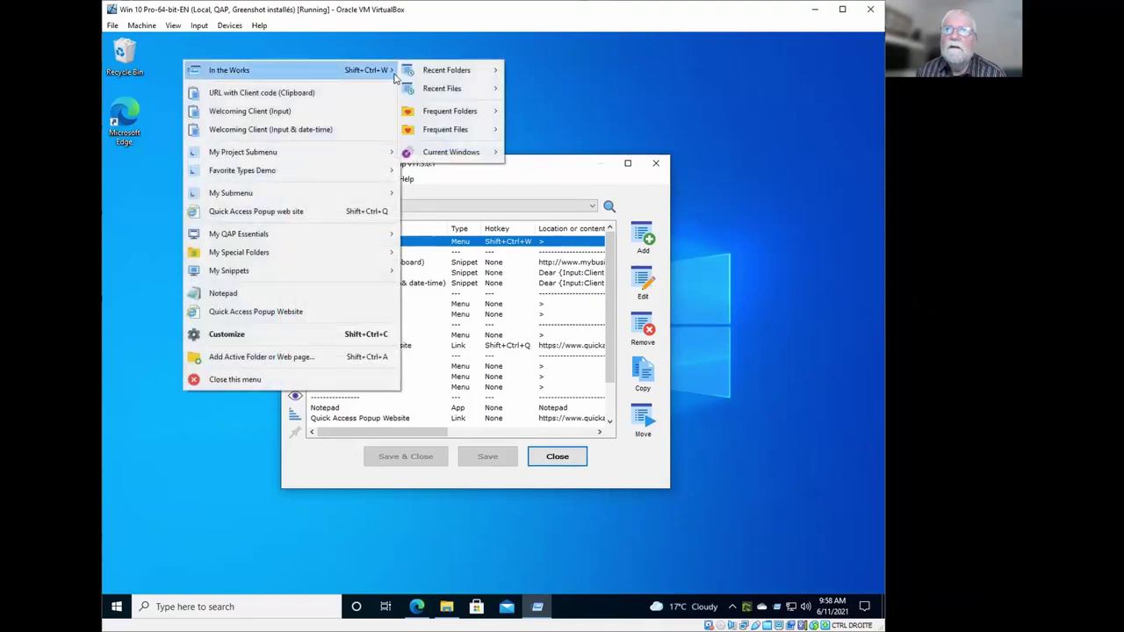
mouse_move(445, 74)
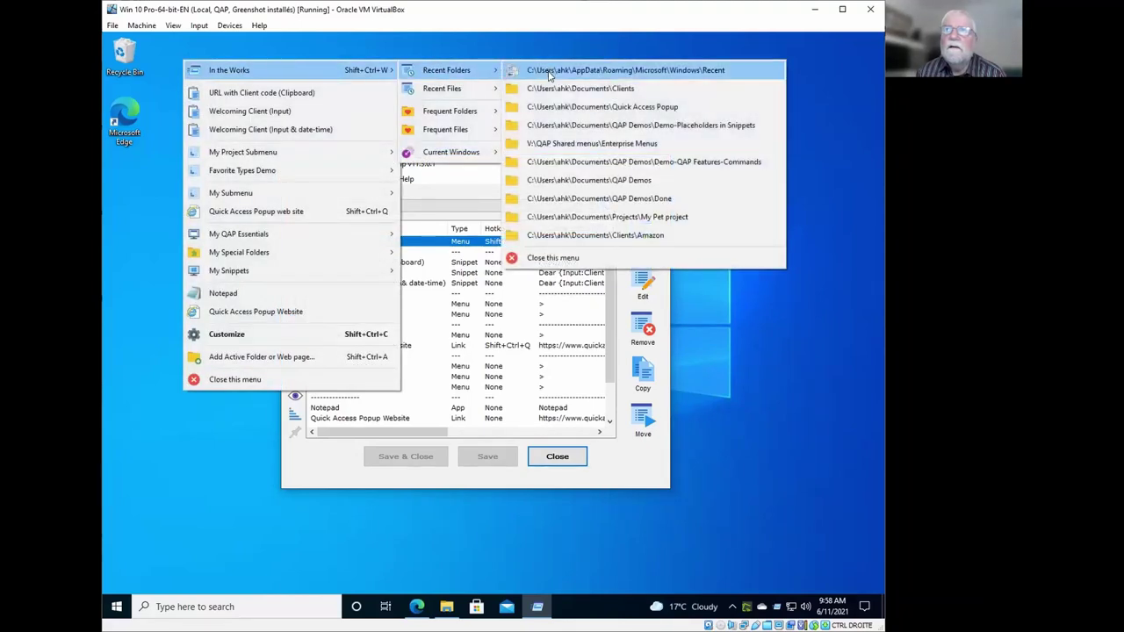
mouse_move(461, 111)
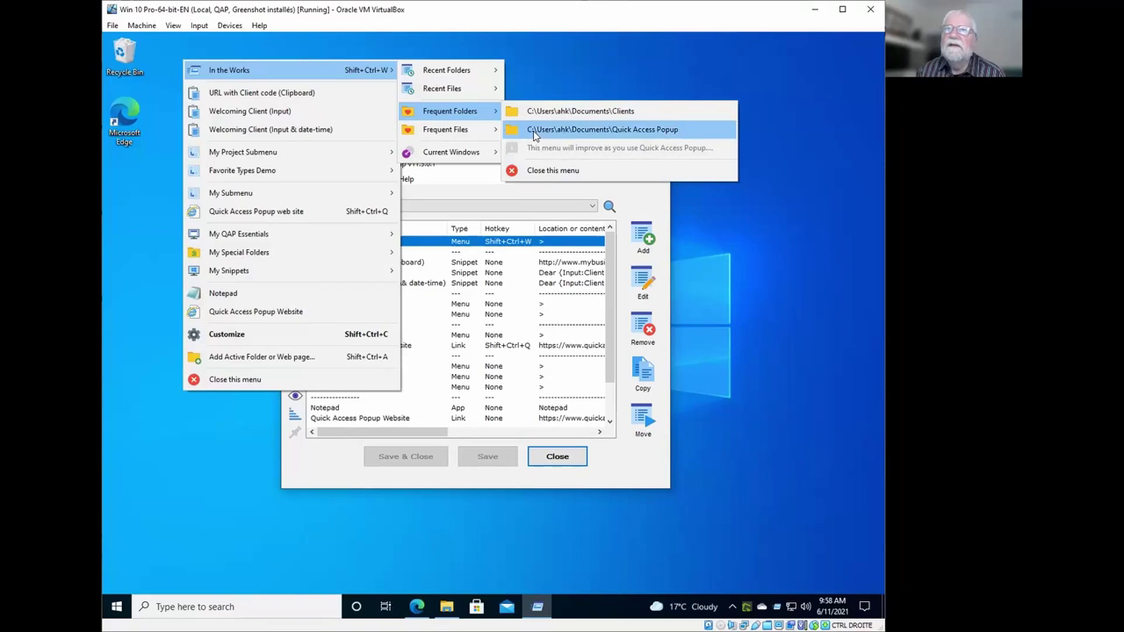
click(541, 171)
Reopen Database options and select the 60-second refresh interval and 3 MB maximum size values.
click(377, 179)
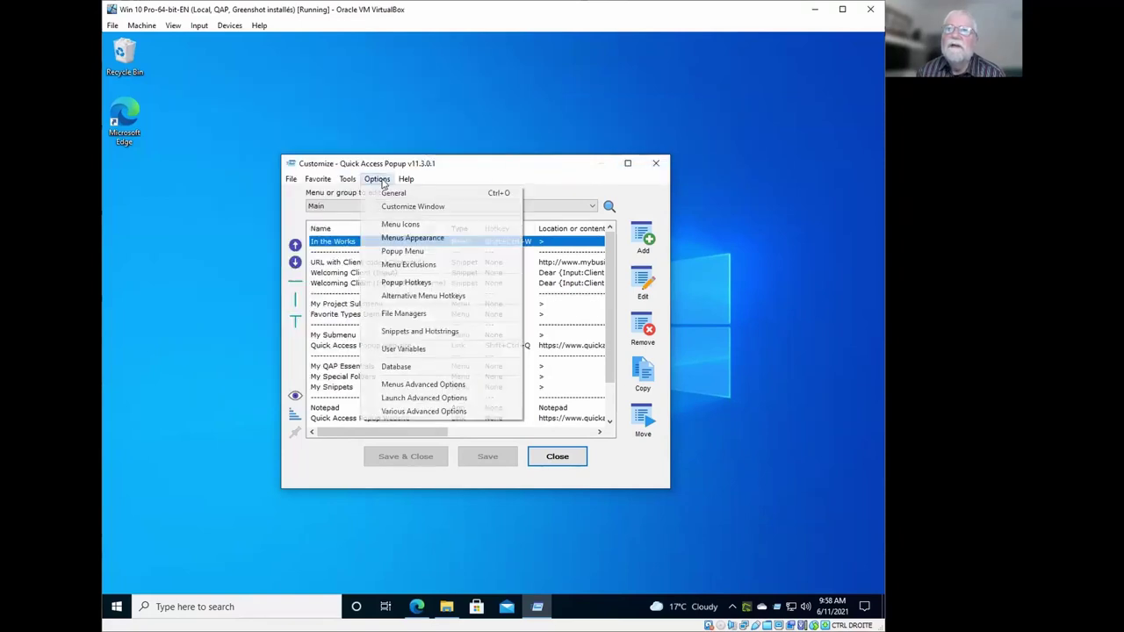
click(395, 367)
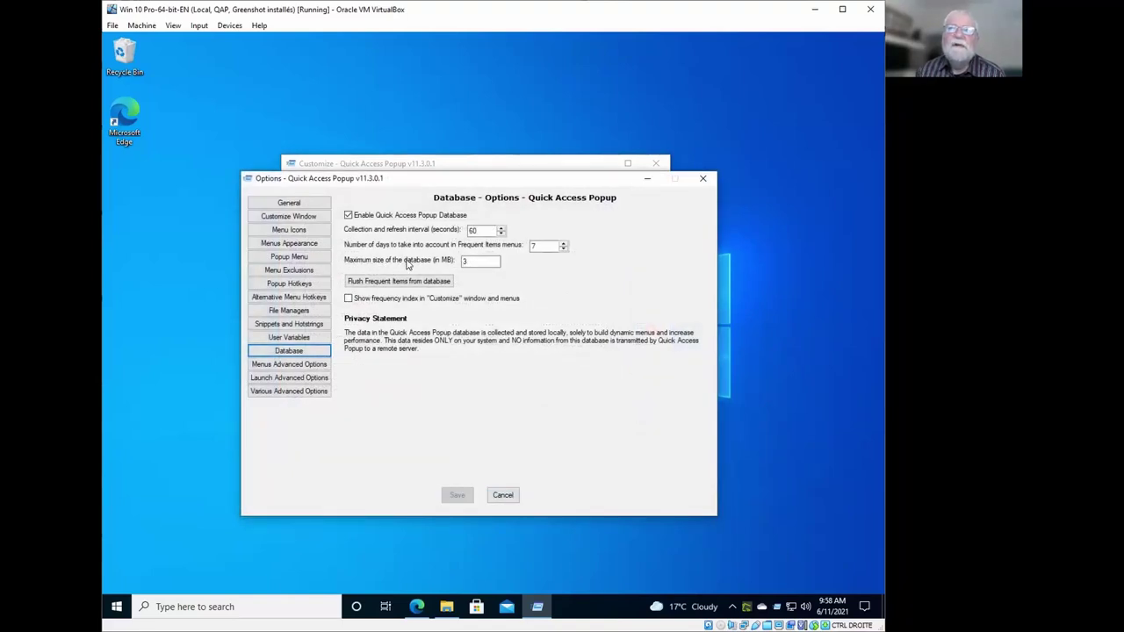
click(469, 261)
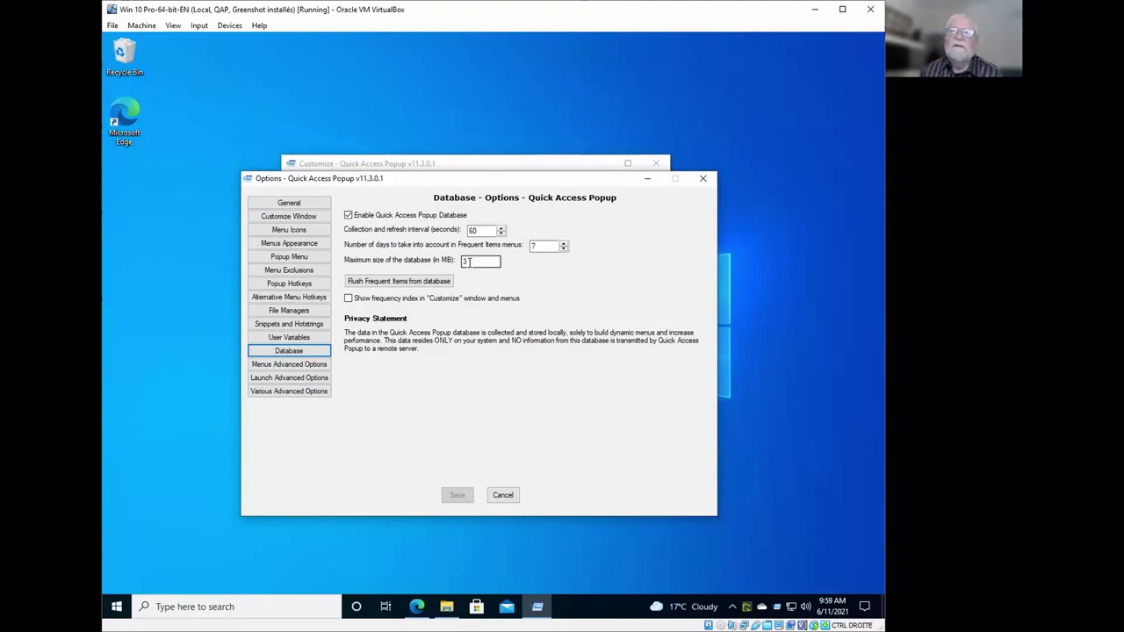
double_click(470, 262)
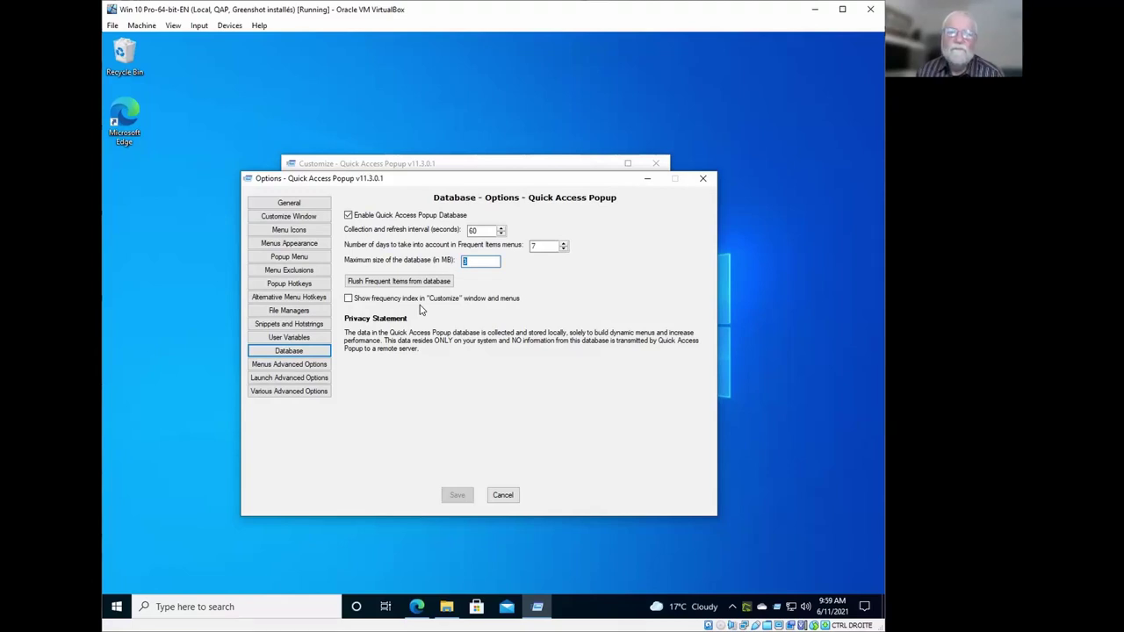
double_click(488, 230)
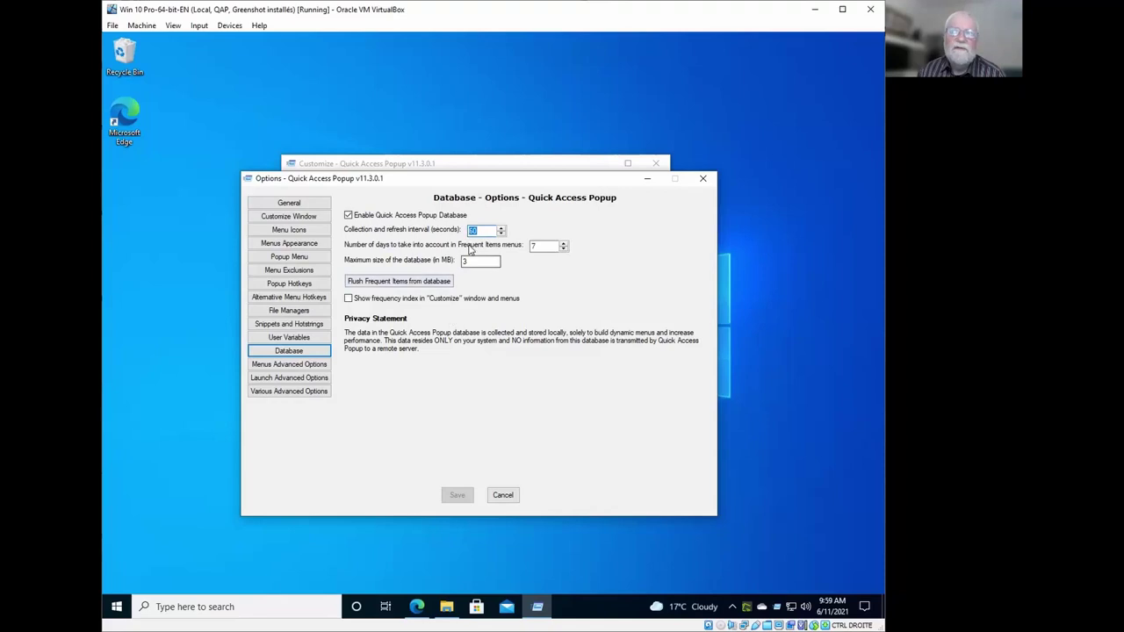
double_click(472, 262)
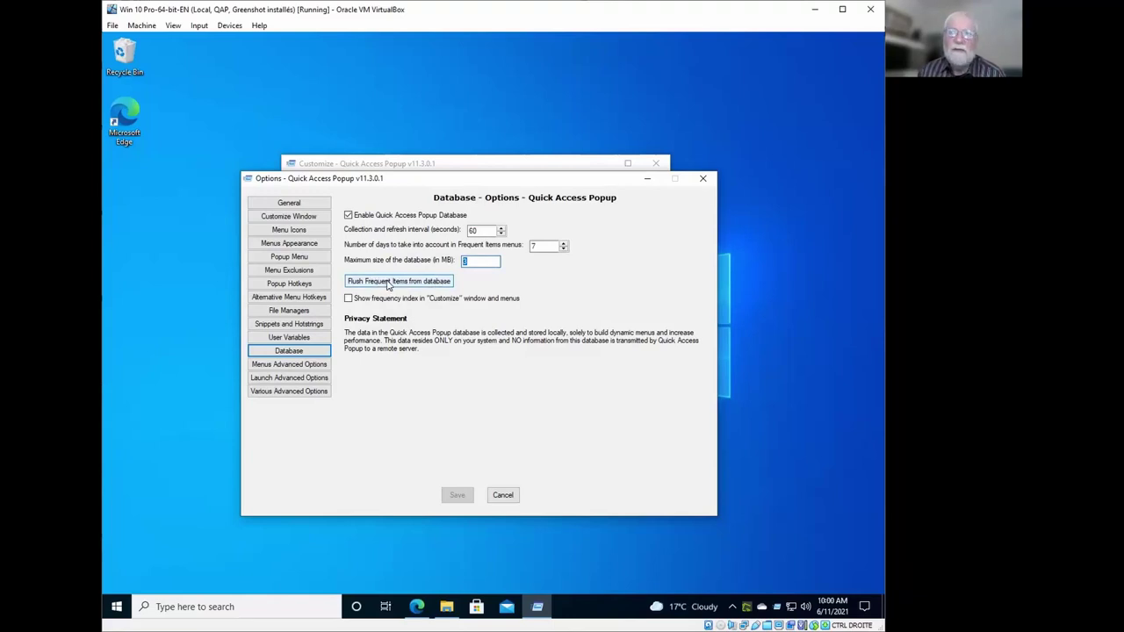
Enable 'Show frequency index', set Frequent Items days to 30, and save the database settings.
click(349, 298)
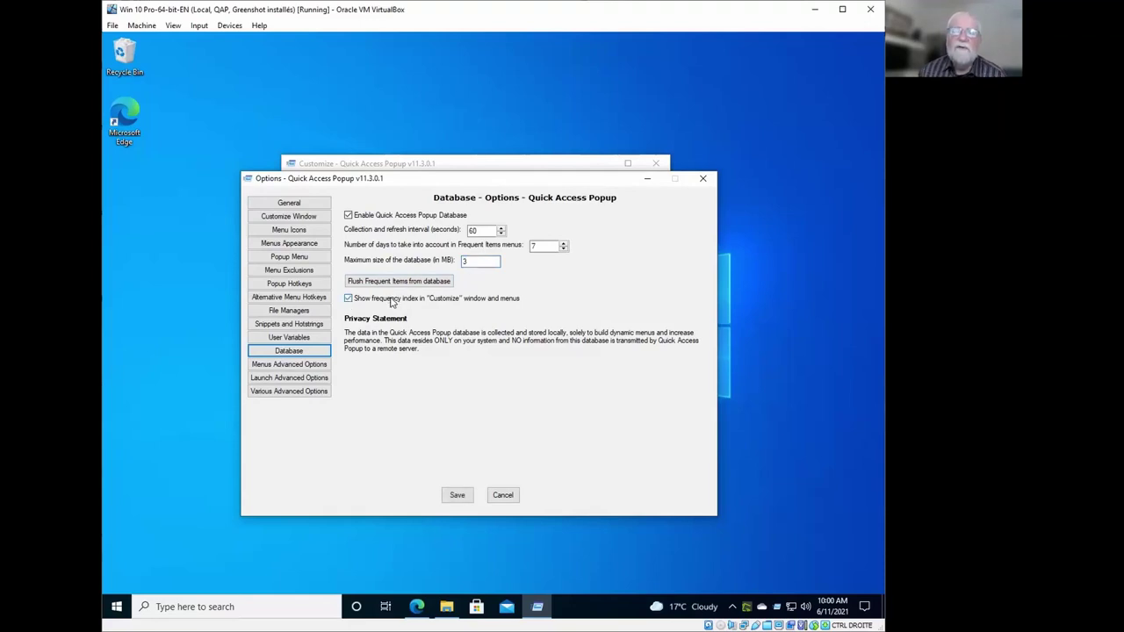
click(564, 248)
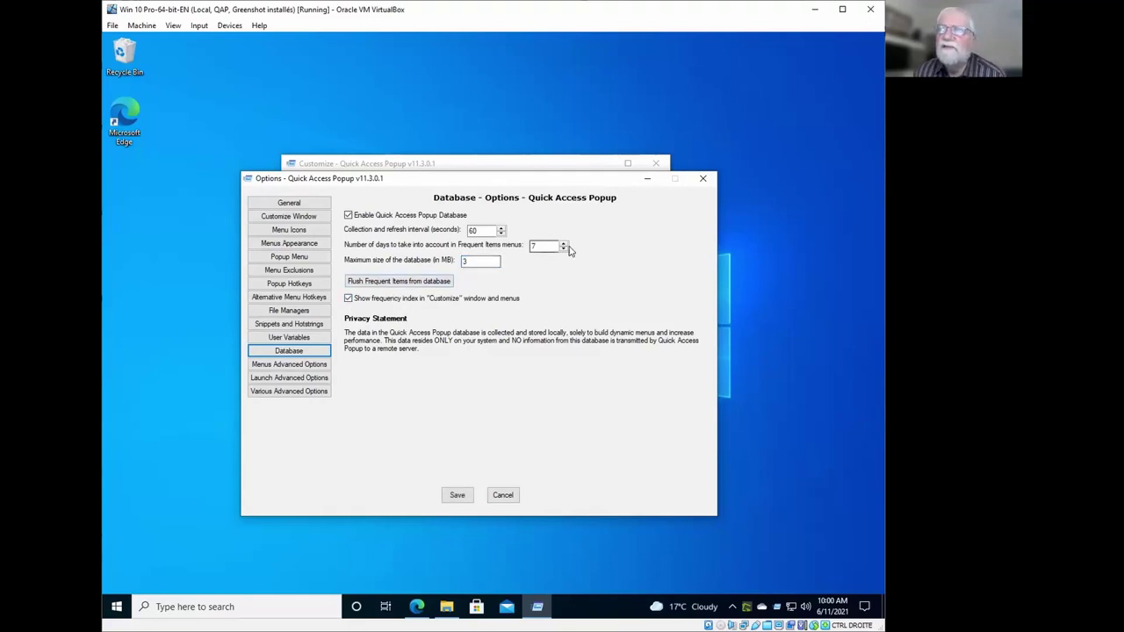
text(30)
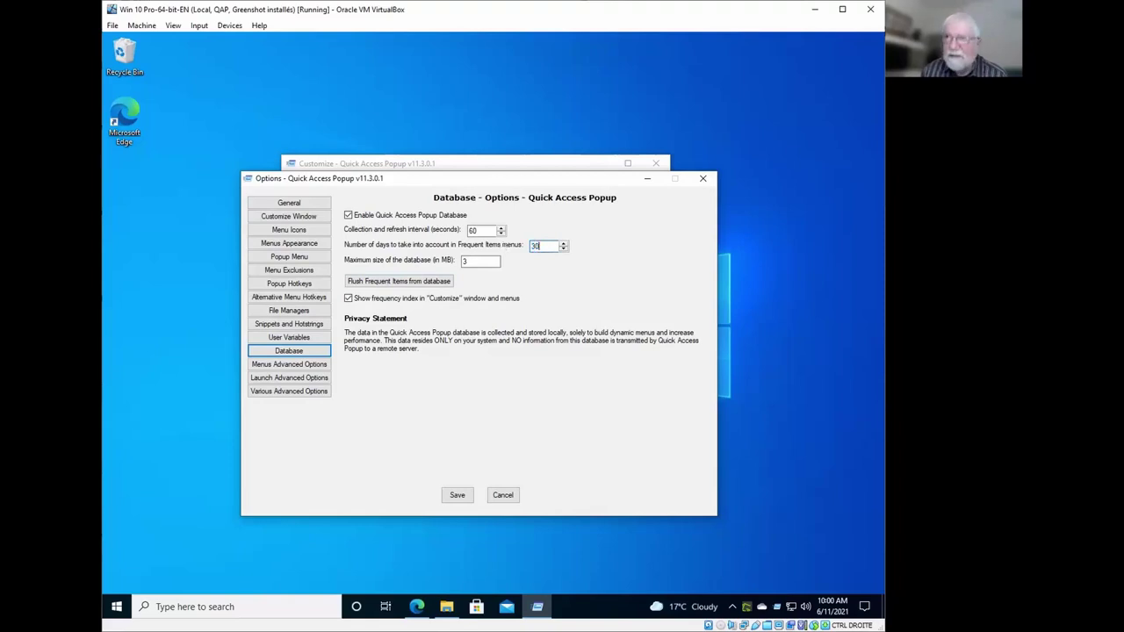
click(457, 497)
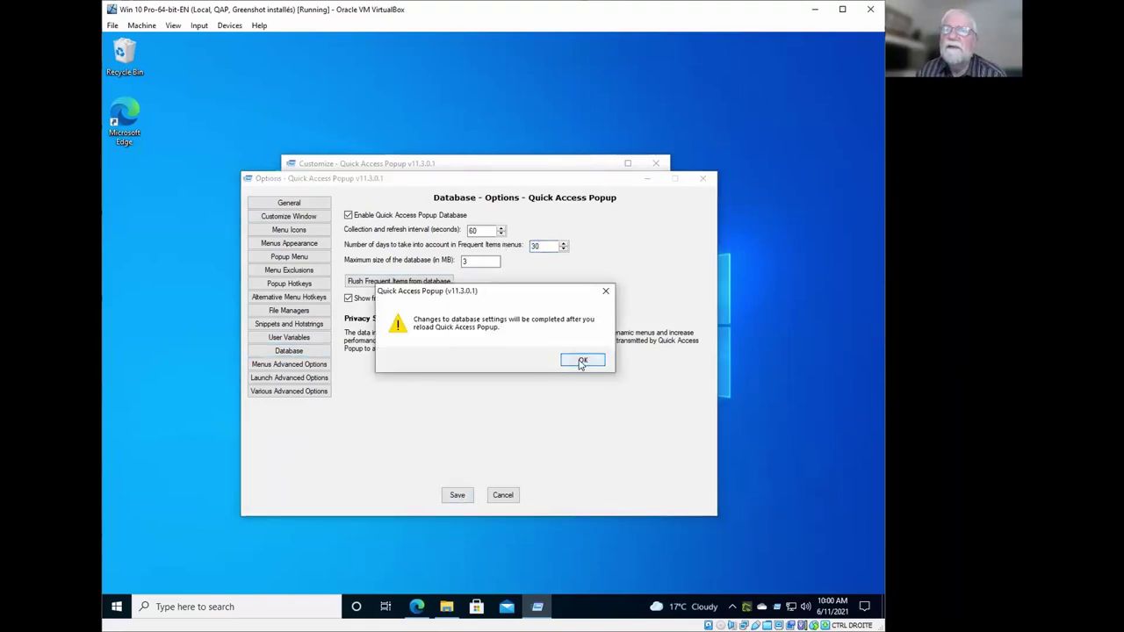
drag(485, 293, 468, 380)
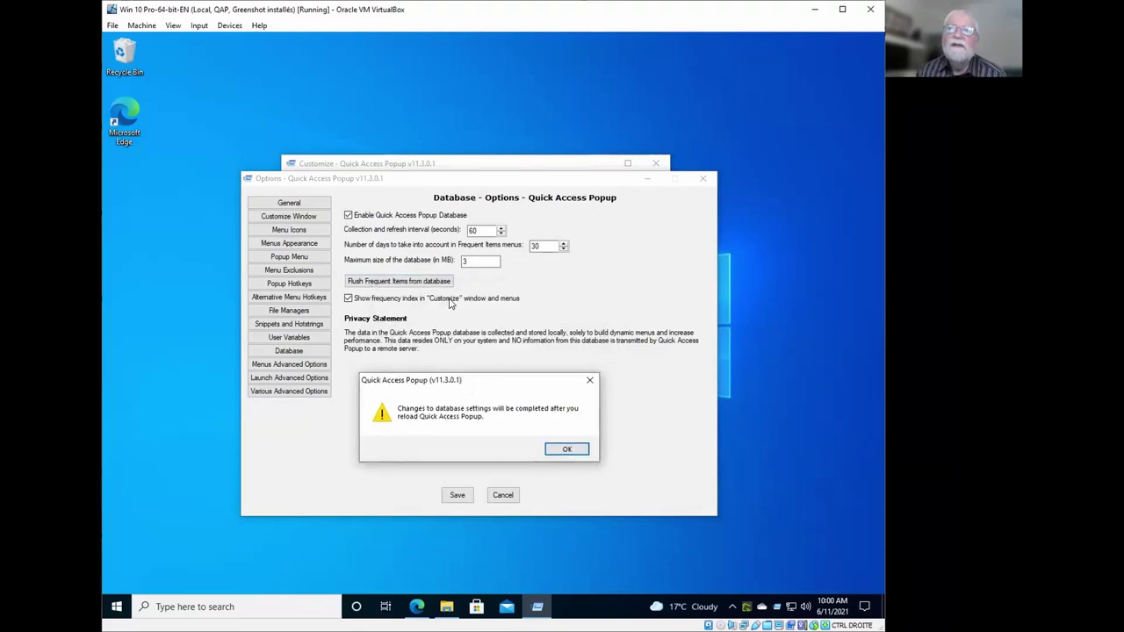
Dismiss the reload warning and restart Quick Access Popup.
click(564, 451)
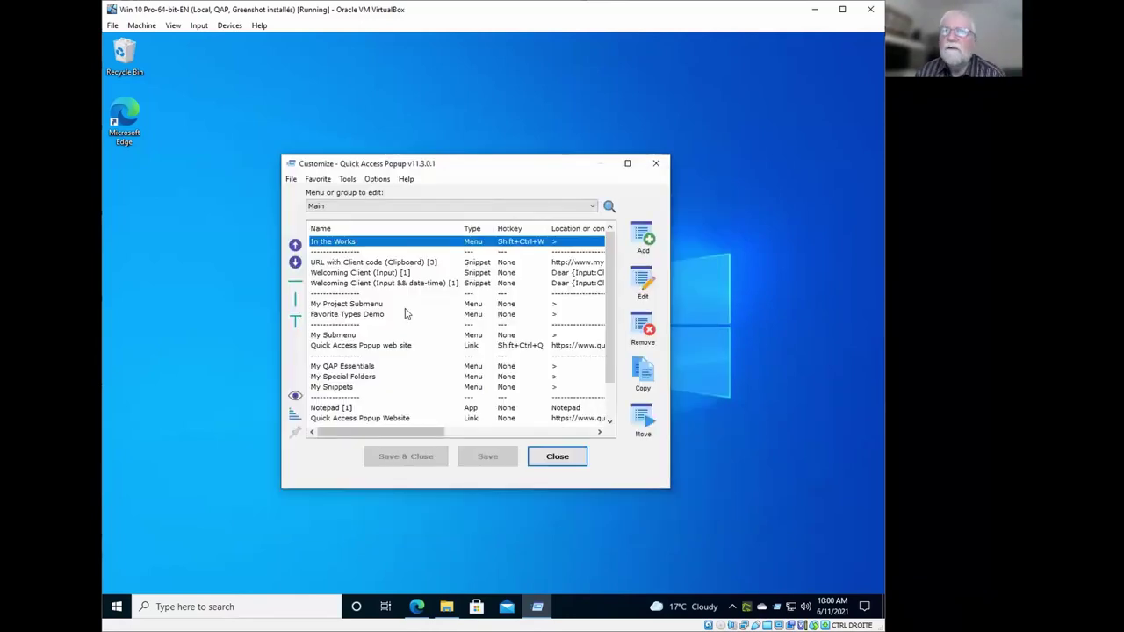
click(291, 179)
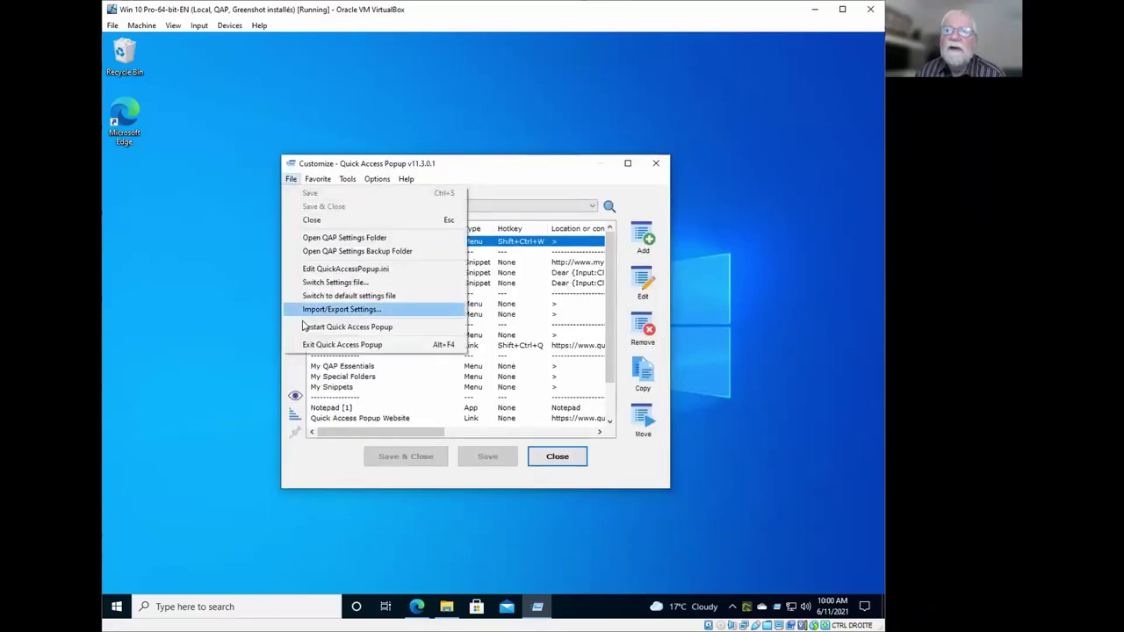
click(316, 333)
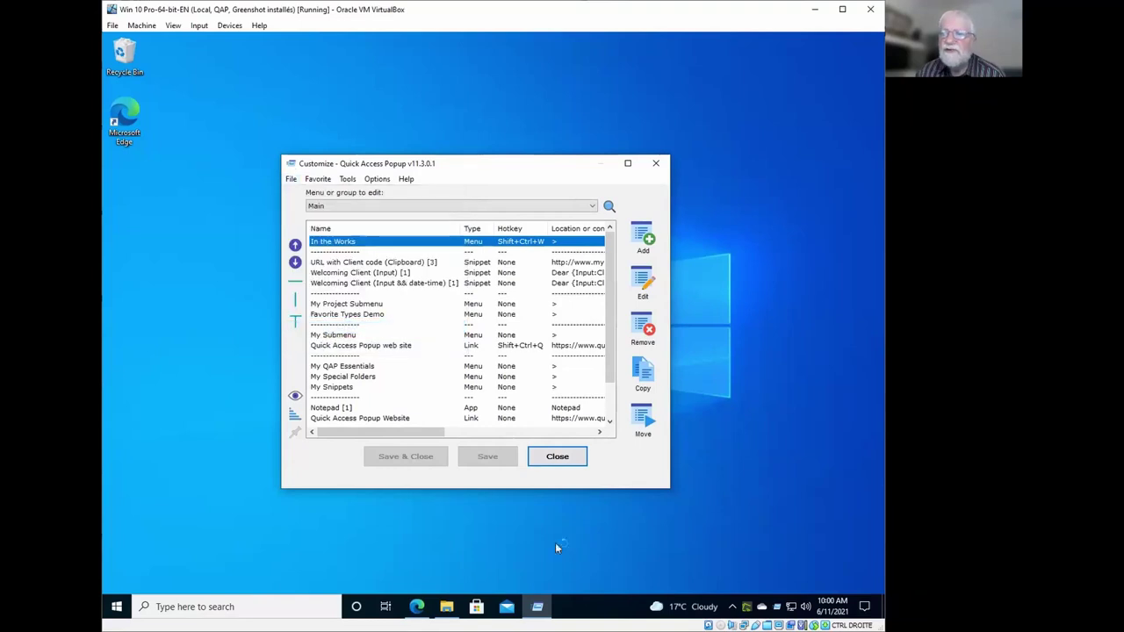
Select the QAP_Frequent database file in File Explorer's Quick Access Popup folder.
click(446, 607)
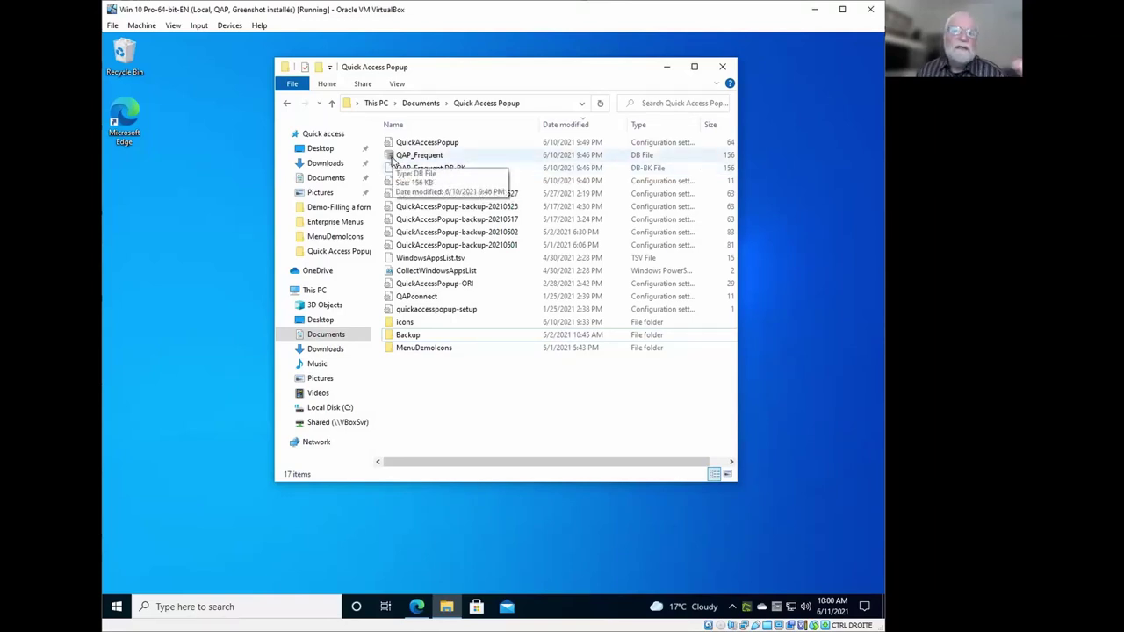
key(shift+super+w)
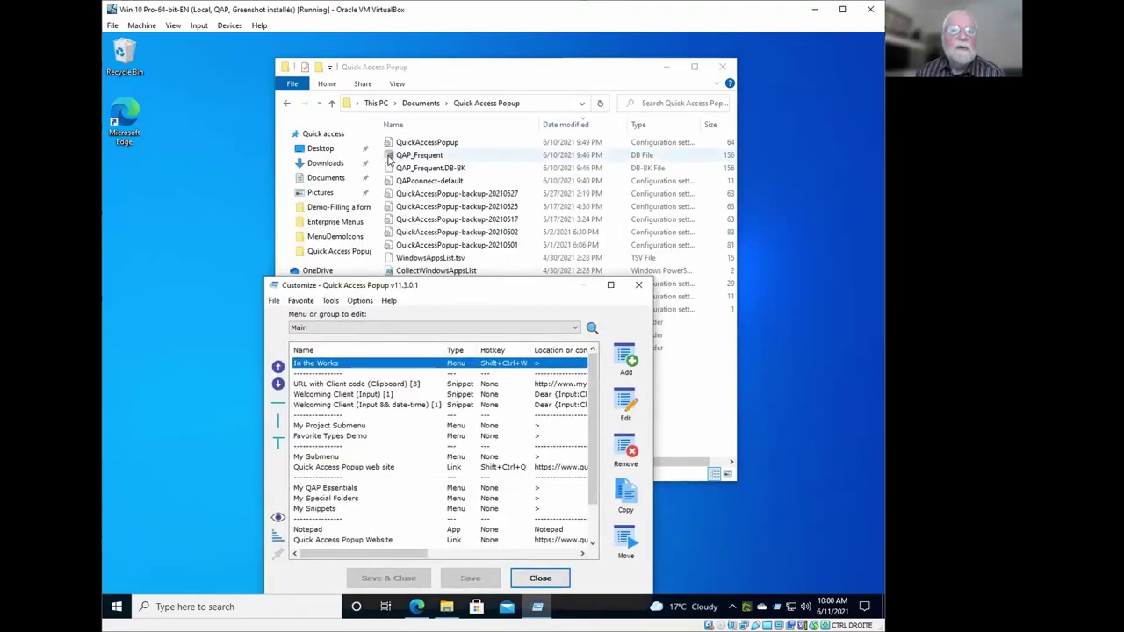
click(393, 158)
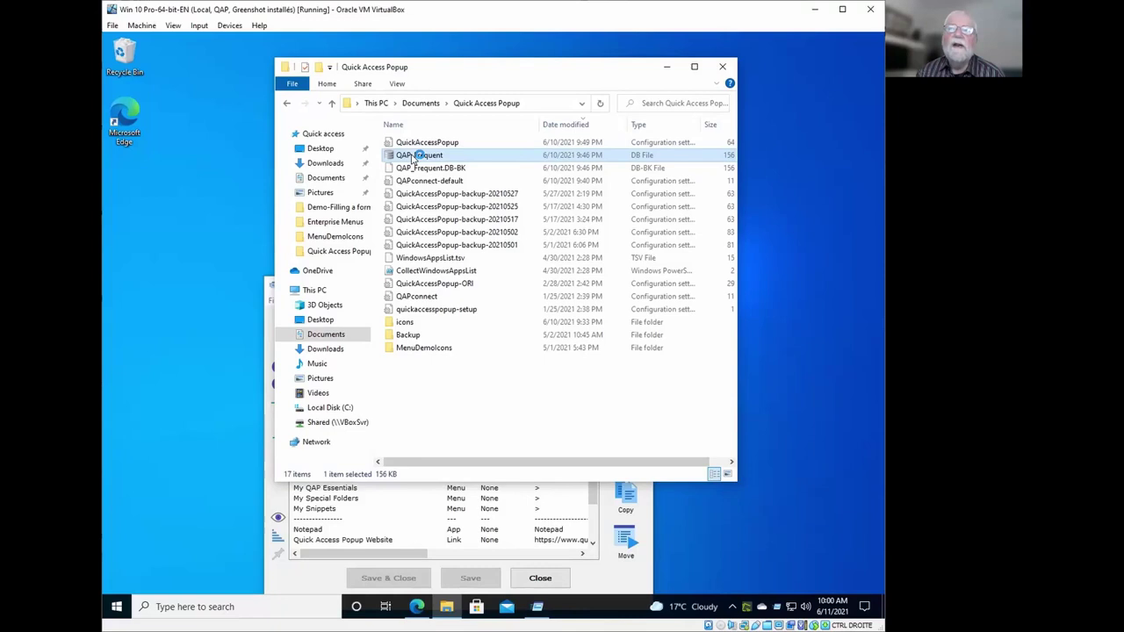
double_click(417, 155)
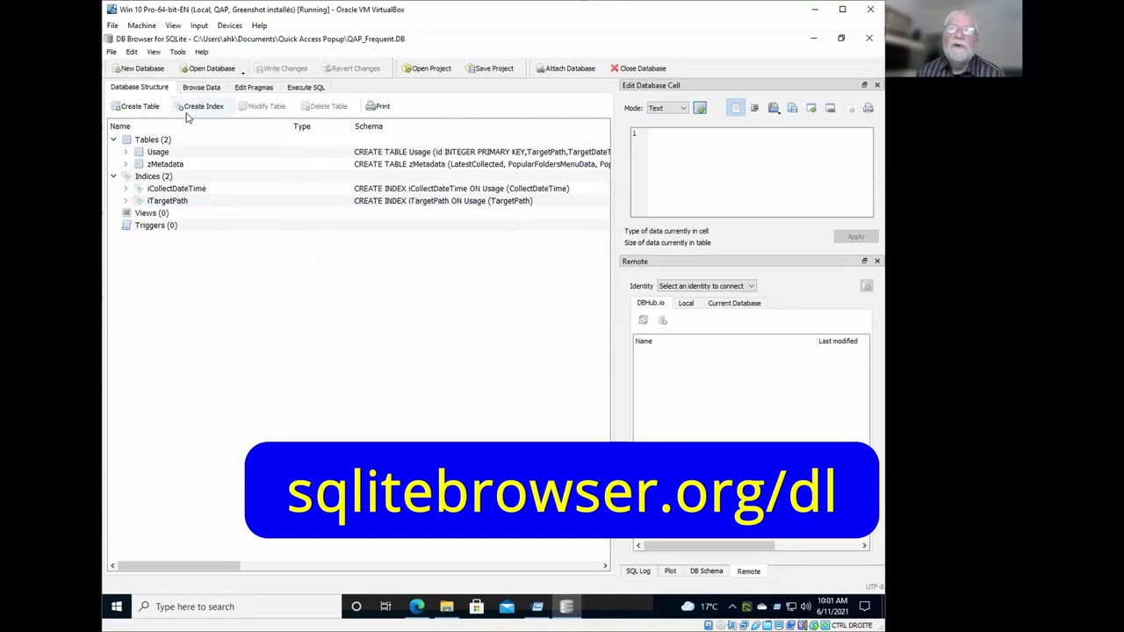
click(200, 89)
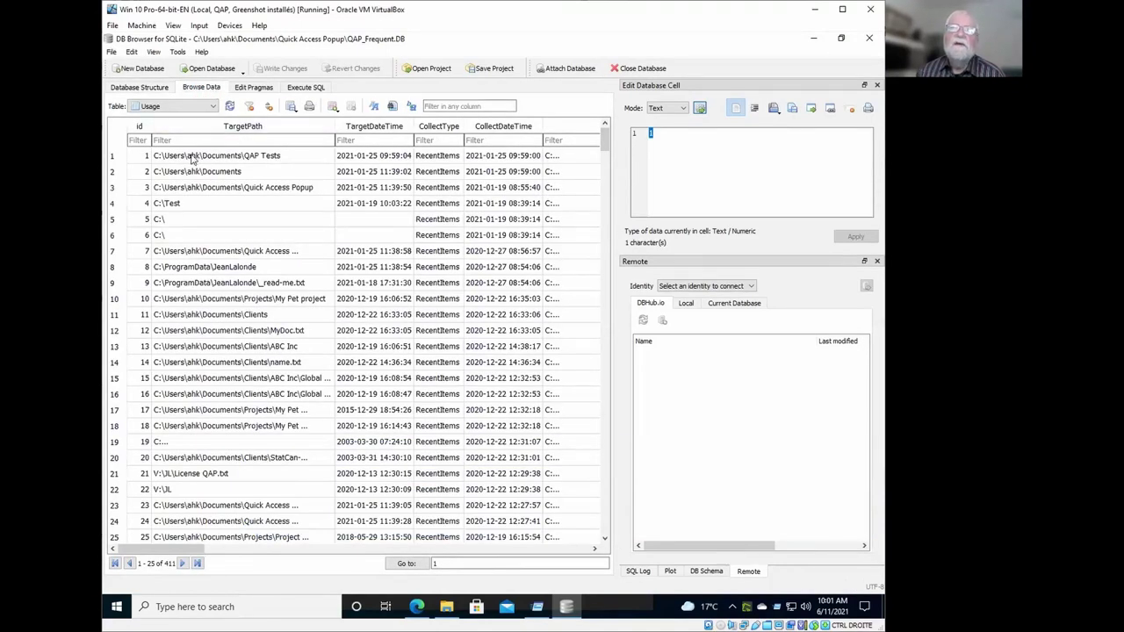
drag(602, 142, 585, 555)
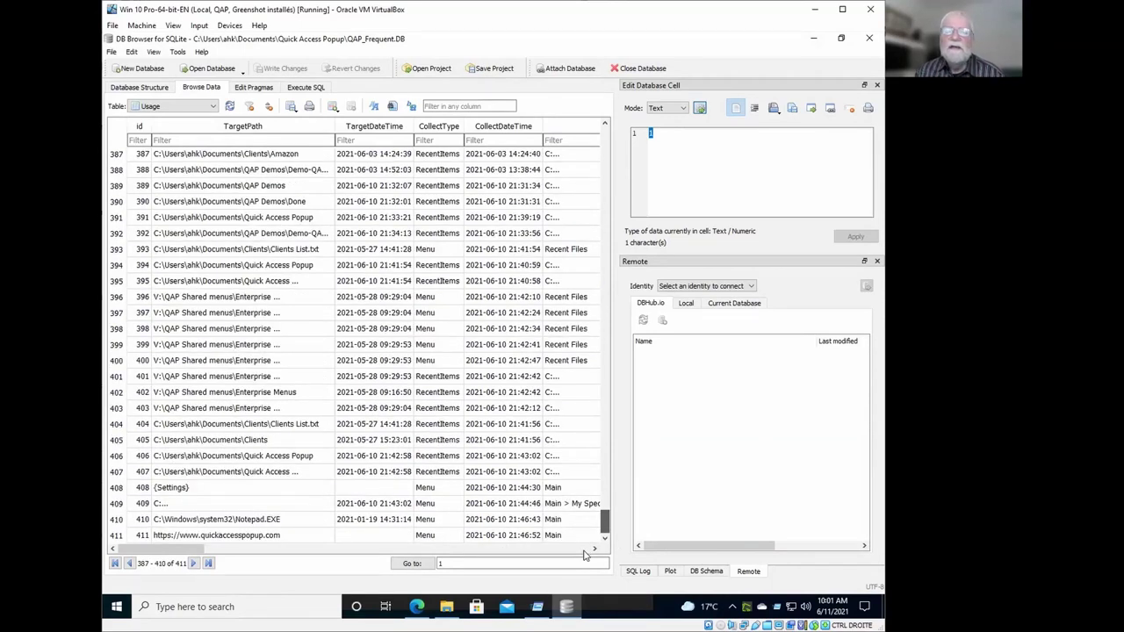
drag(585, 555, 493, 134)
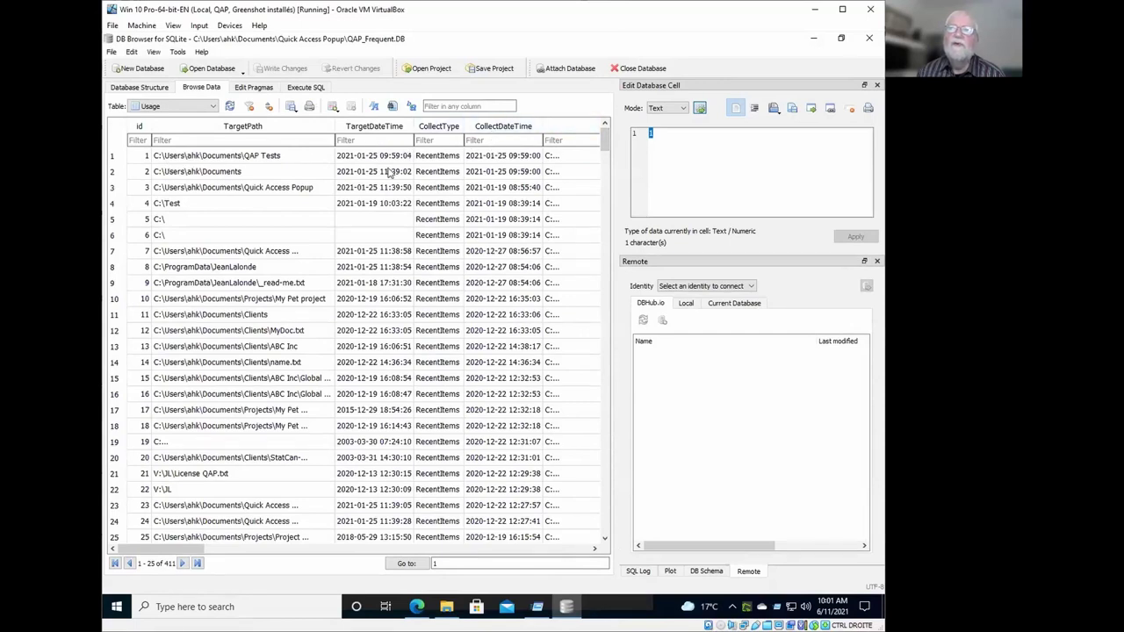
click(306, 88)
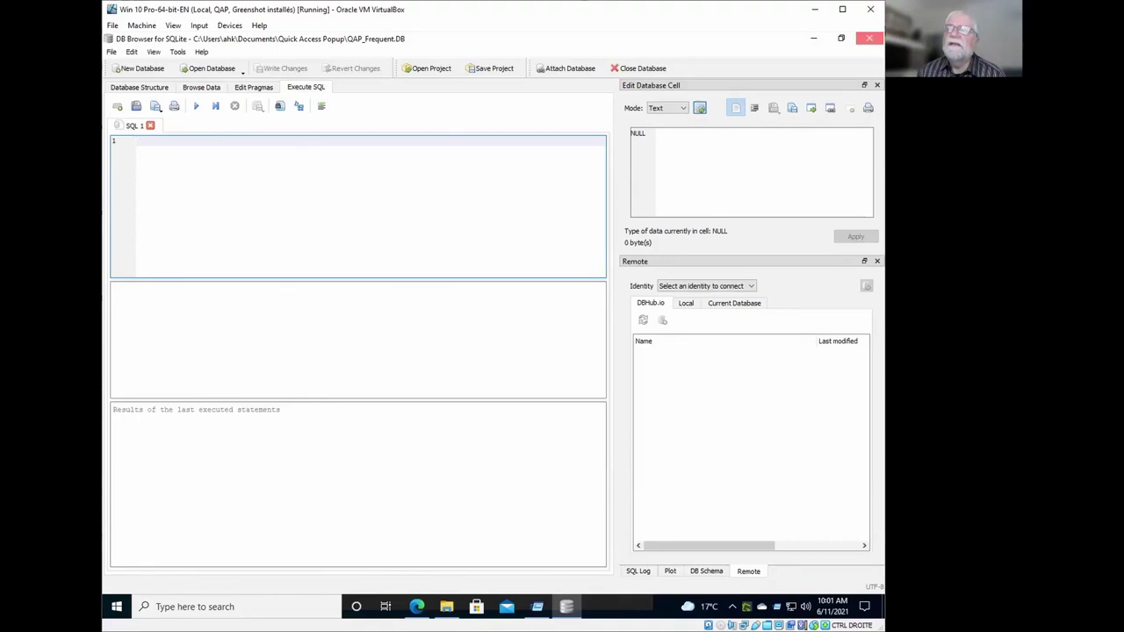
click(869, 39)
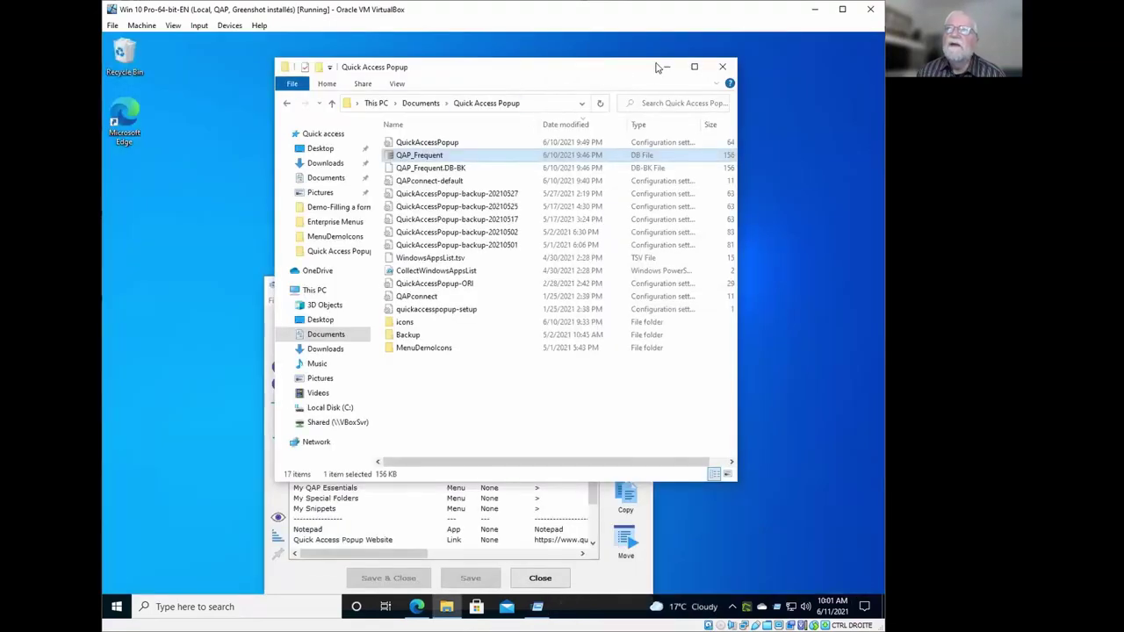
Minimize Explorer, move Customize aside, and open the Quick Access Popup folder from Frequent Folders.
click(665, 68)
drag(391, 284, 424, 161)
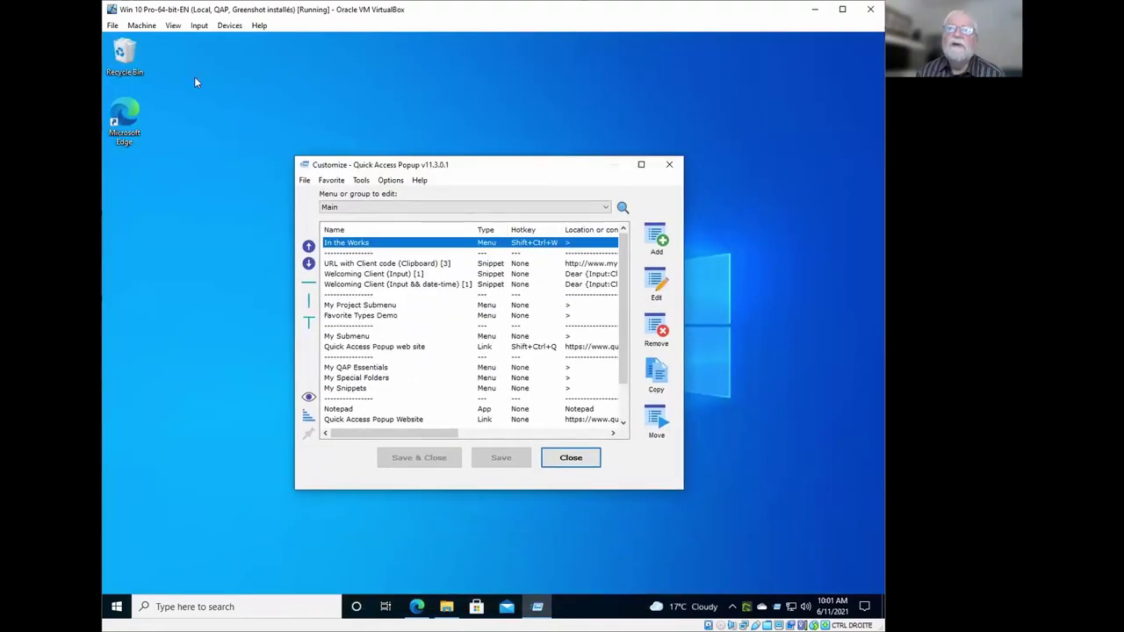
middle_click(162, 43)
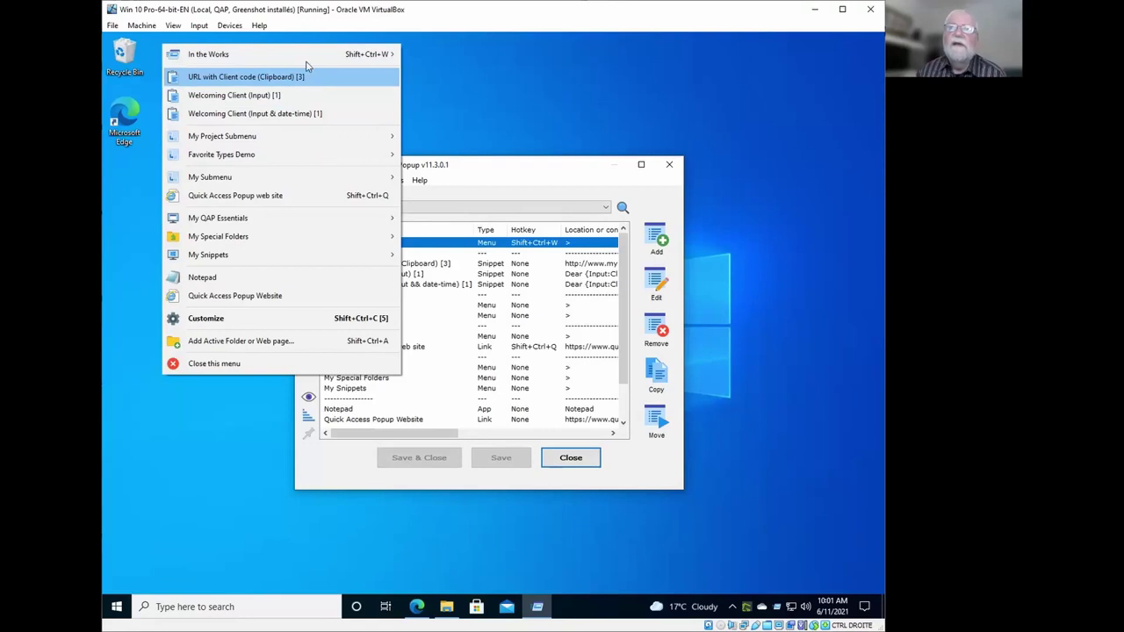
mouse_move(311, 56)
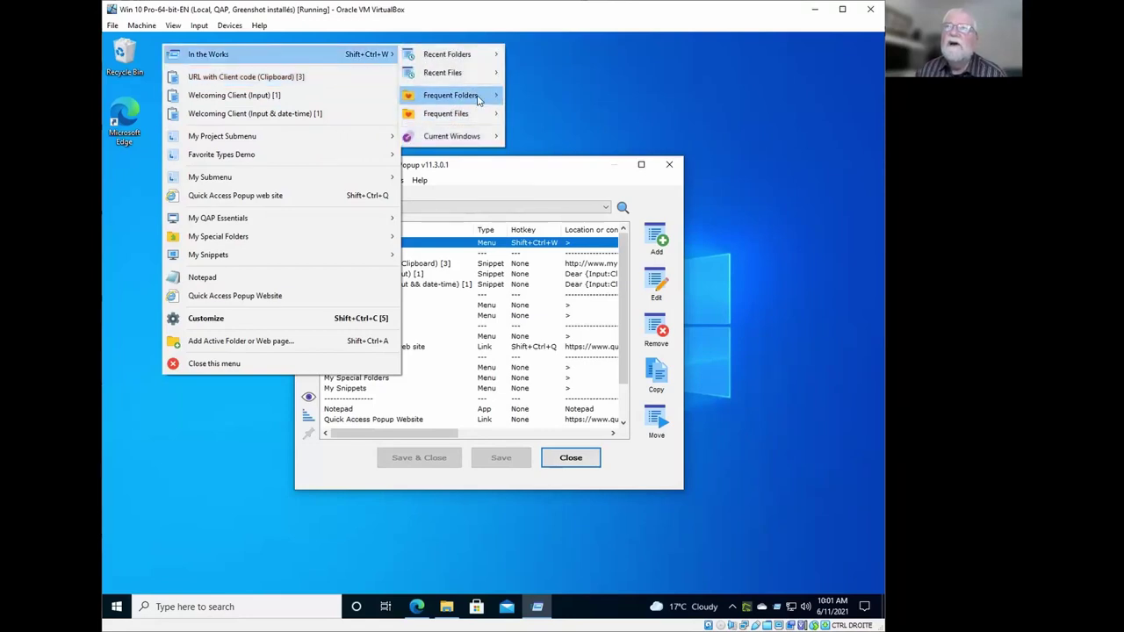
mouse_move(429, 99)
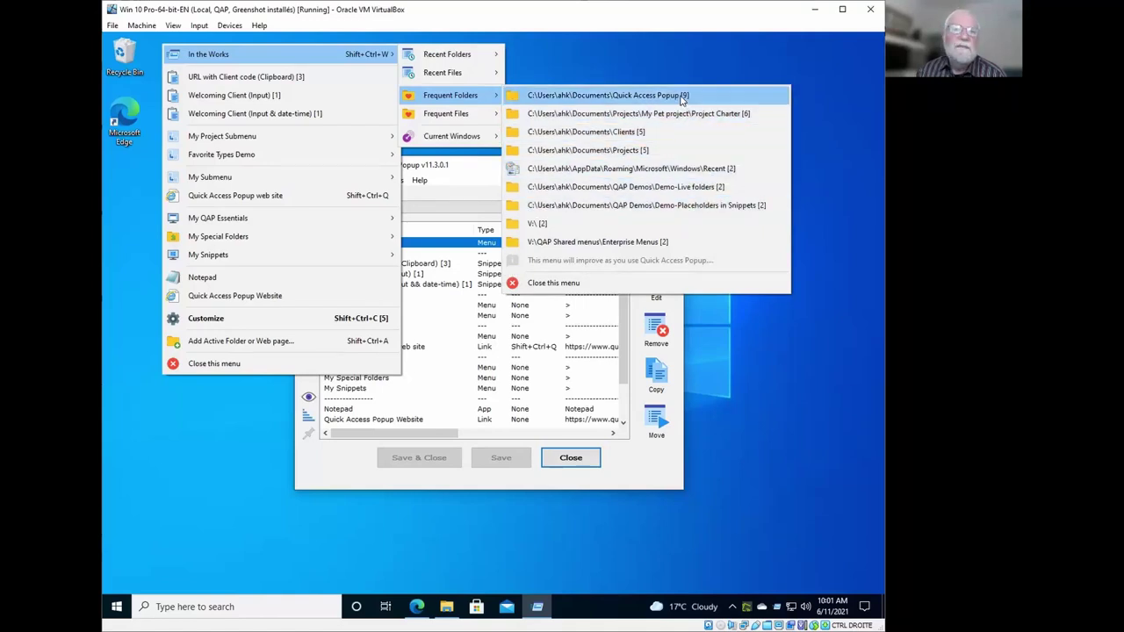
mouse_move(459, 116)
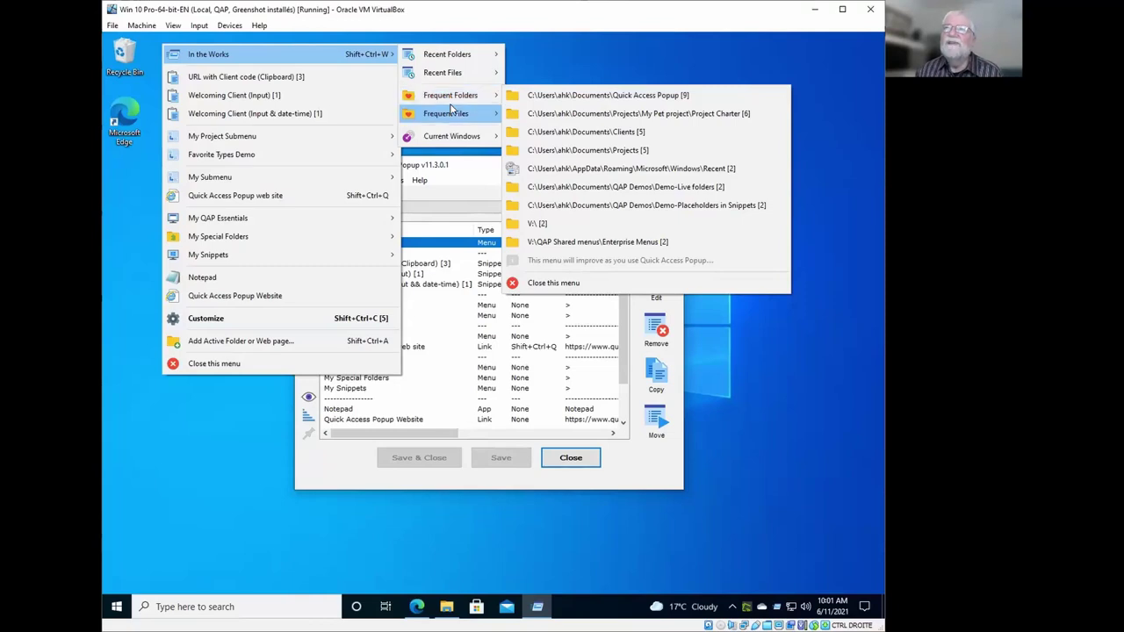
click(613, 96)
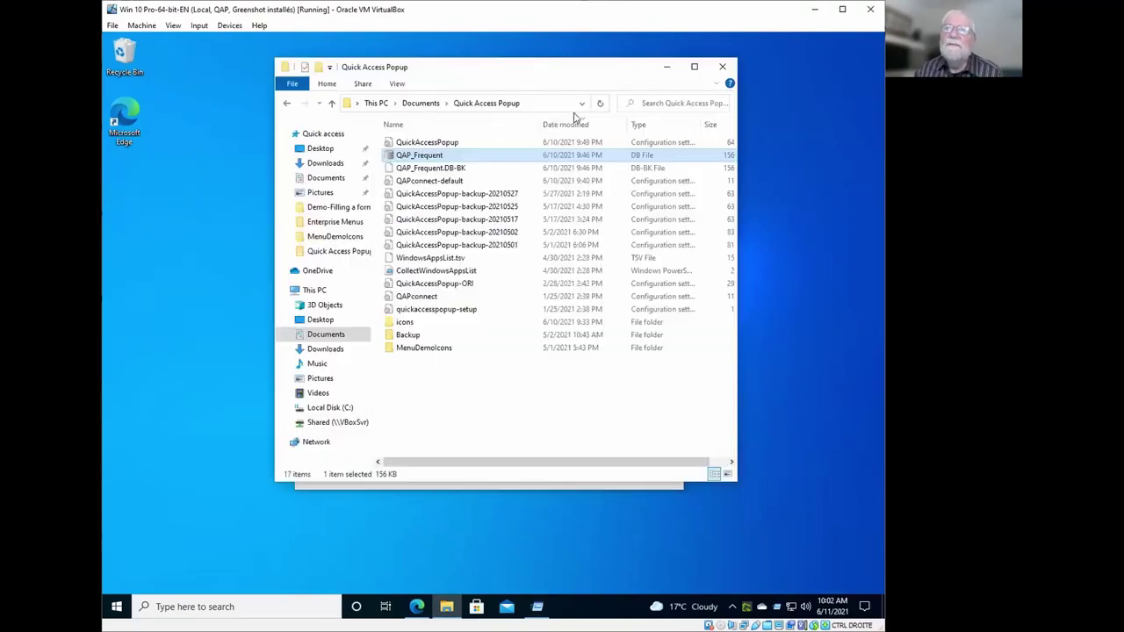
Open Clients List.txt from Frequent Files and move Notepad to the lower right.
middle_click(198, 61)
mouse_move(413, 72)
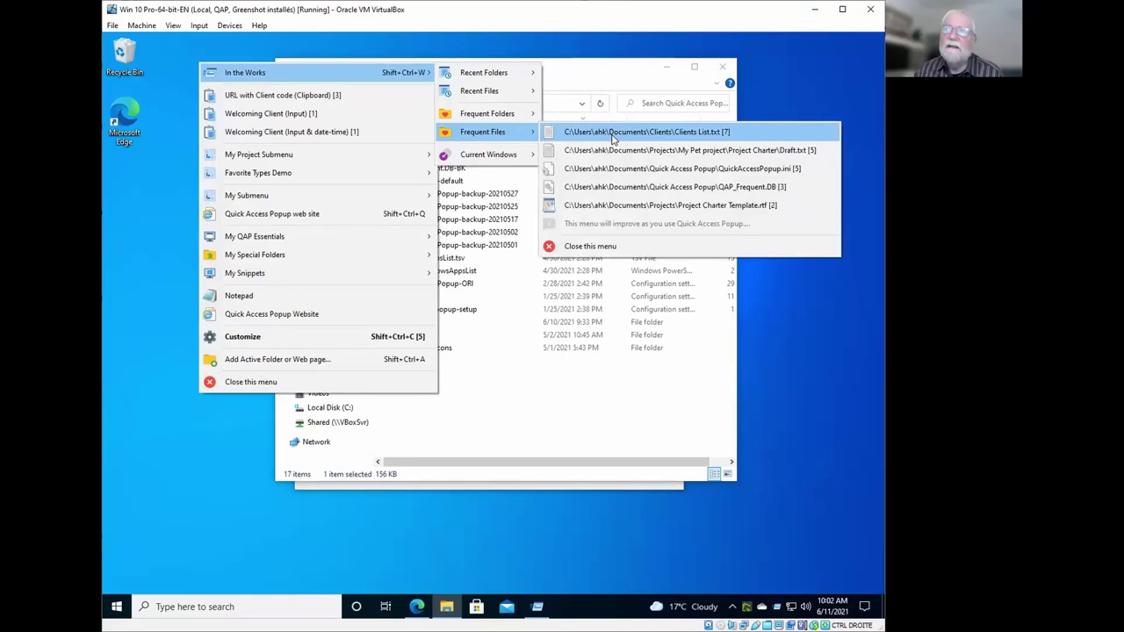
click(612, 137)
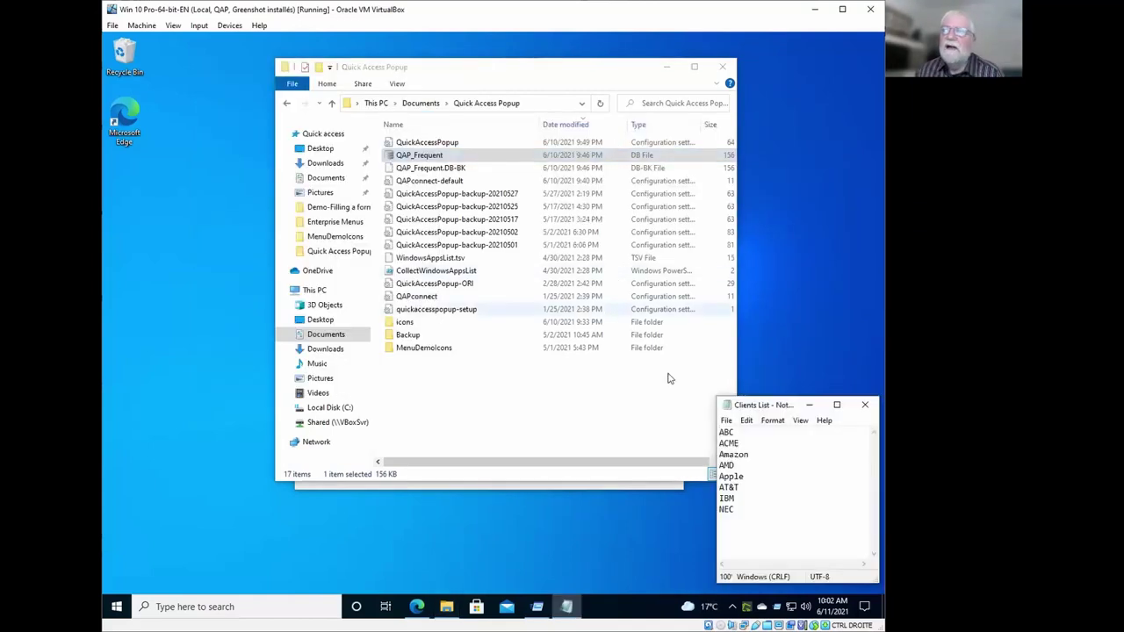
drag(778, 406, 407, 189)
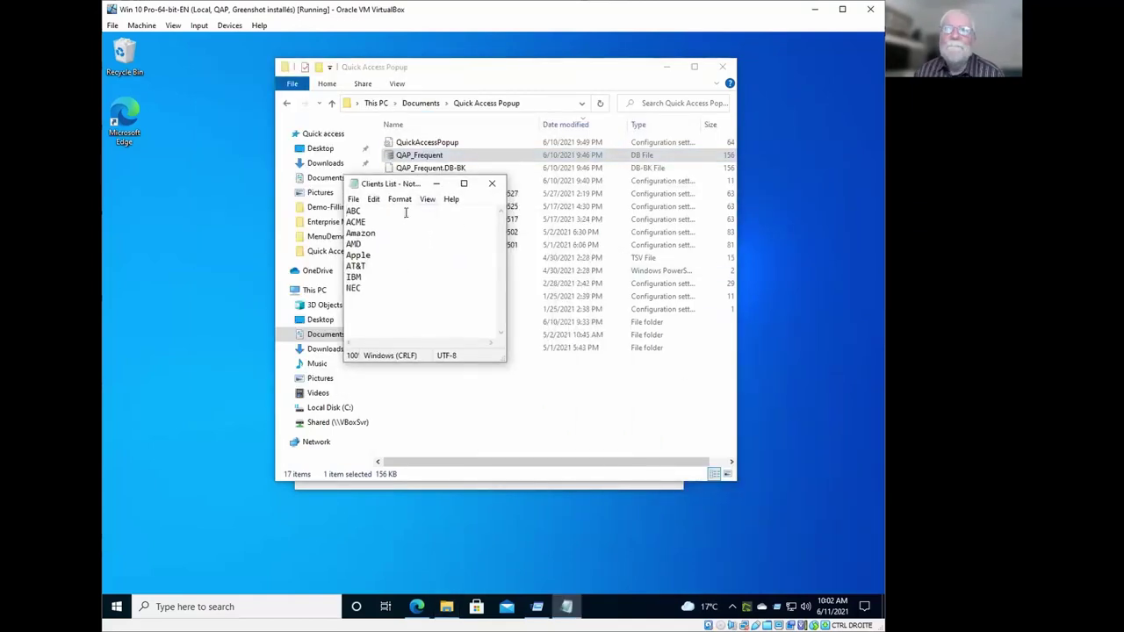
drag(402, 187, 763, 394)
Open the Customize window, minimize File Explorer, and move the Customize window up and left.
click(668, 386)
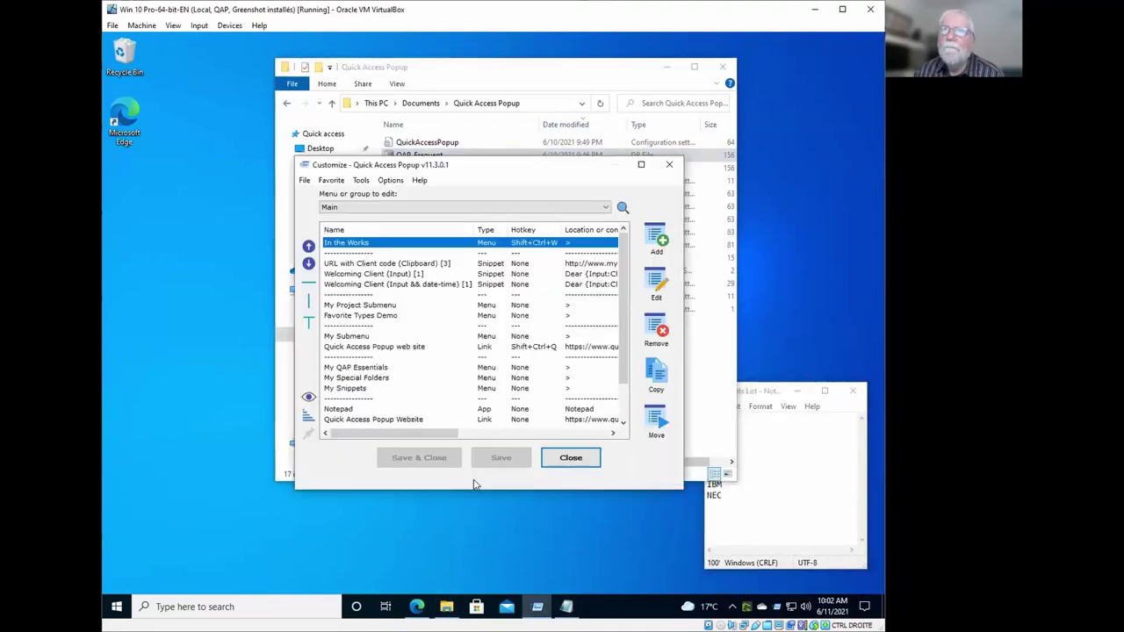
click(661, 72)
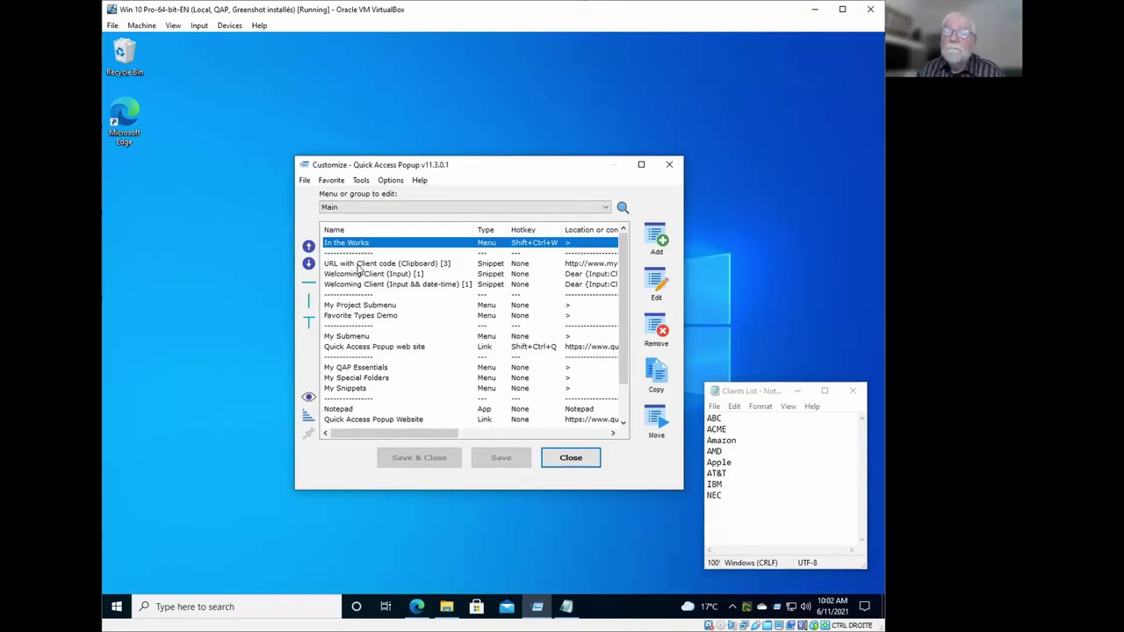
drag(356, 167, 295, 90)
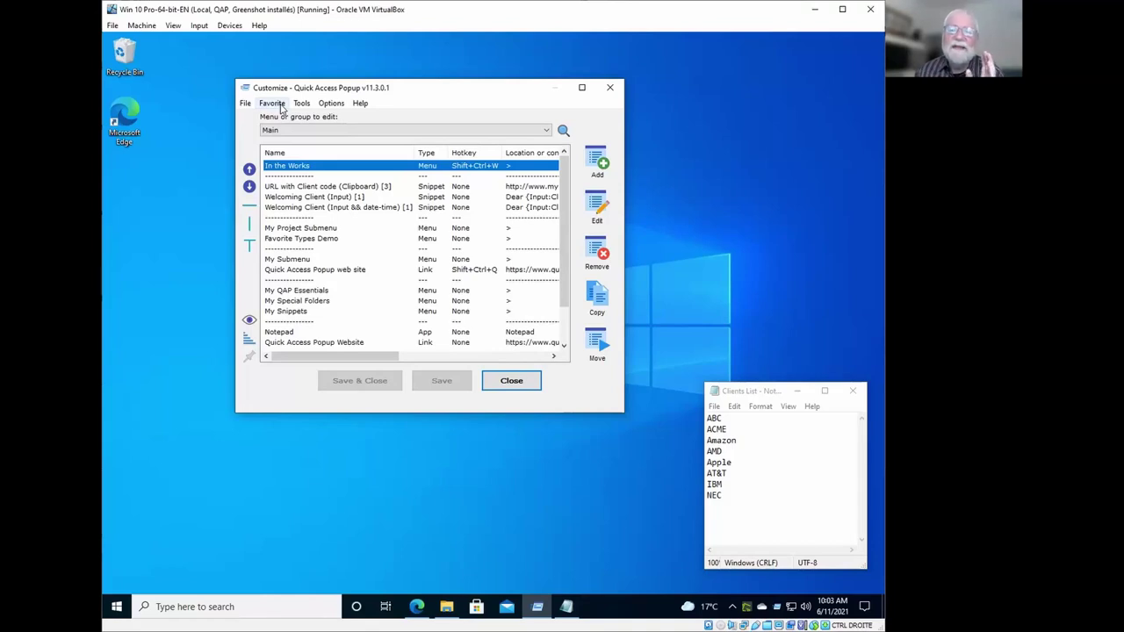
Use Add Multiple Favorites from Frequent Folders to add Quick Access Popup, Project Charter and Demo-Live to Main.
click(281, 105)
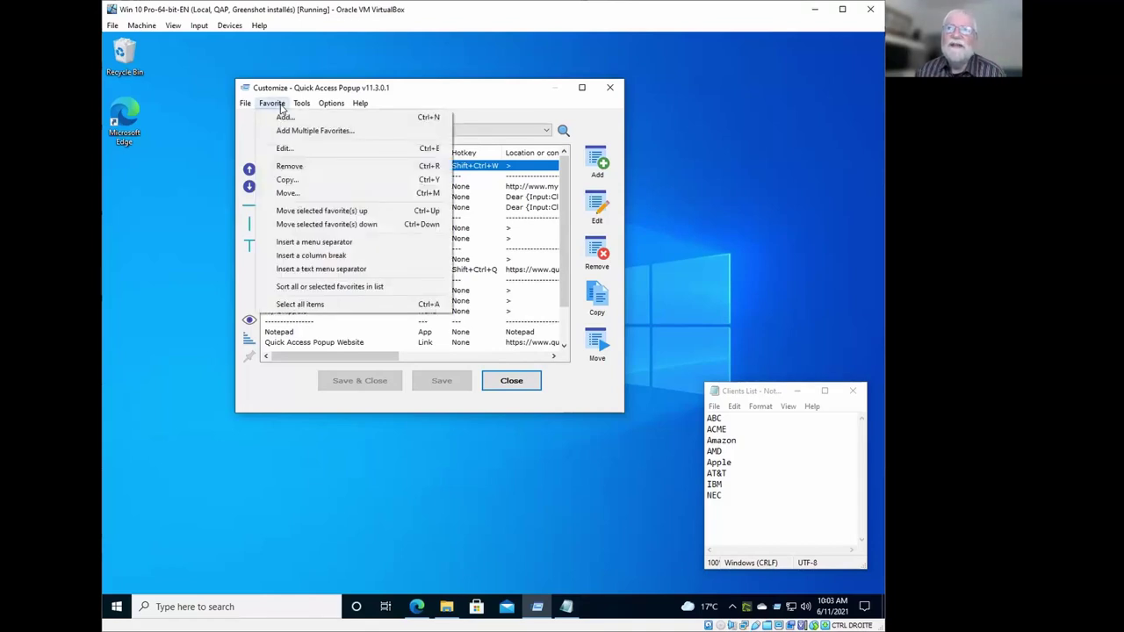
click(373, 132)
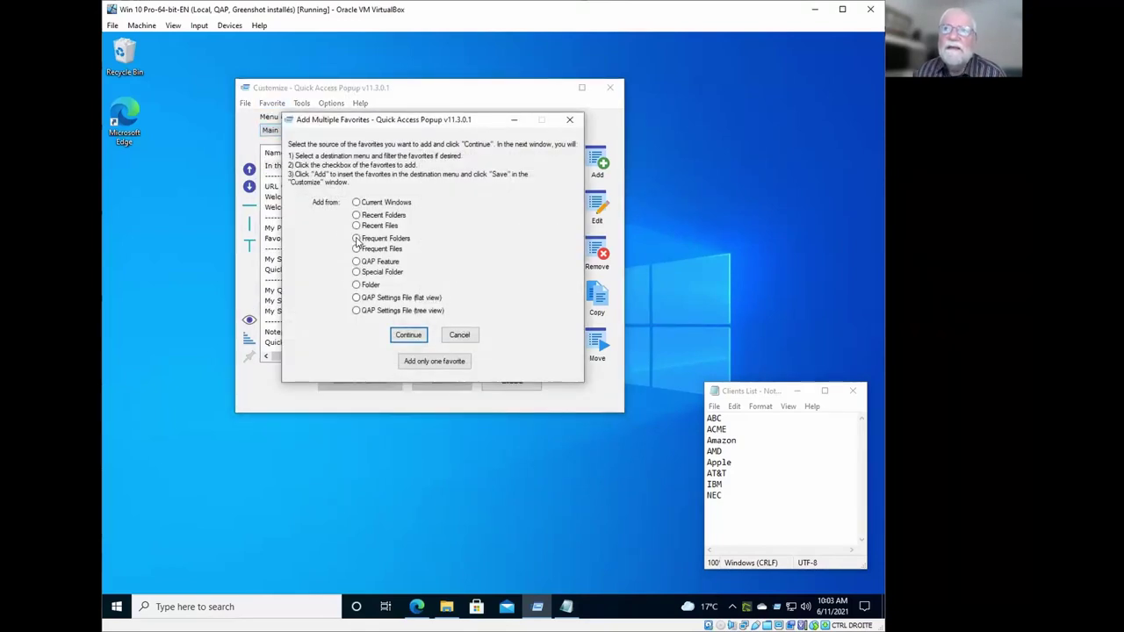
click(356, 239)
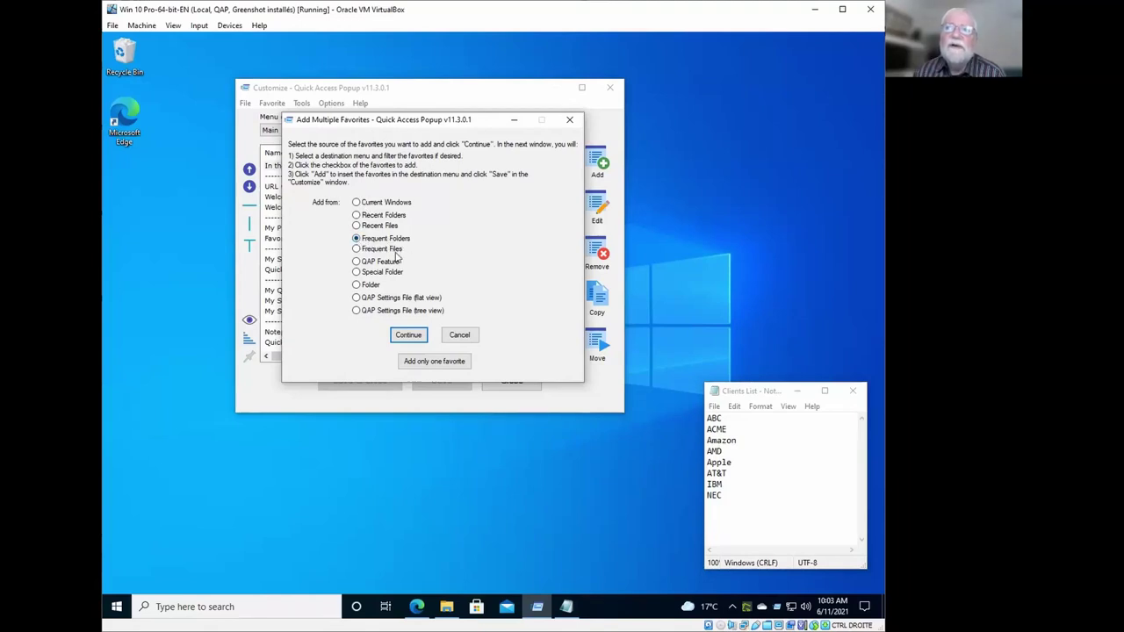
click(407, 336)
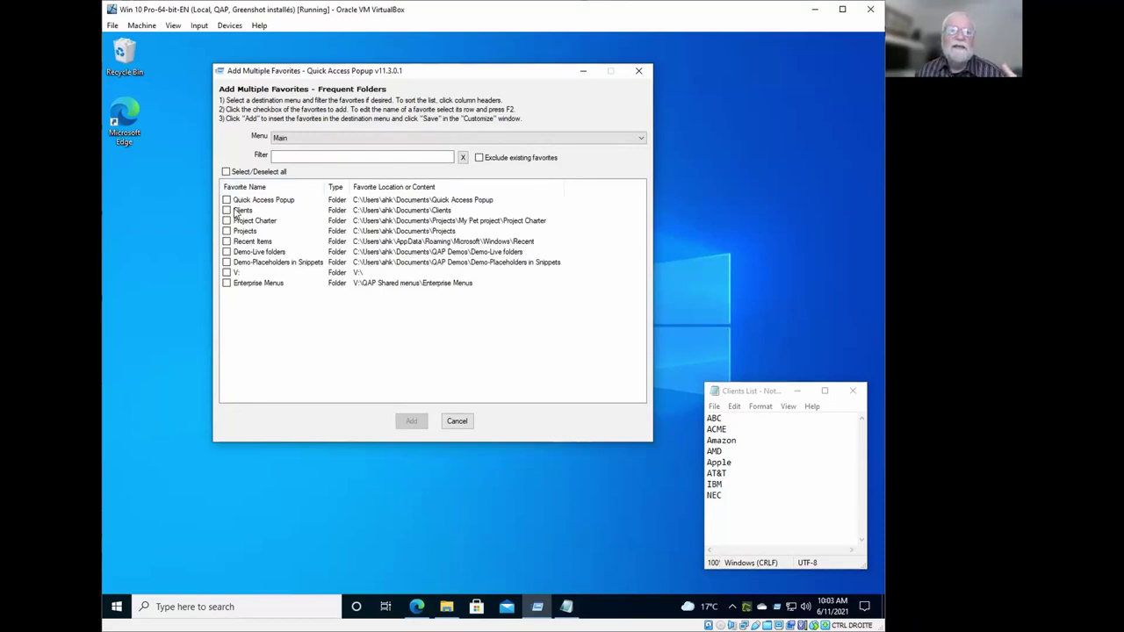
click(227, 201)
click(227, 221)
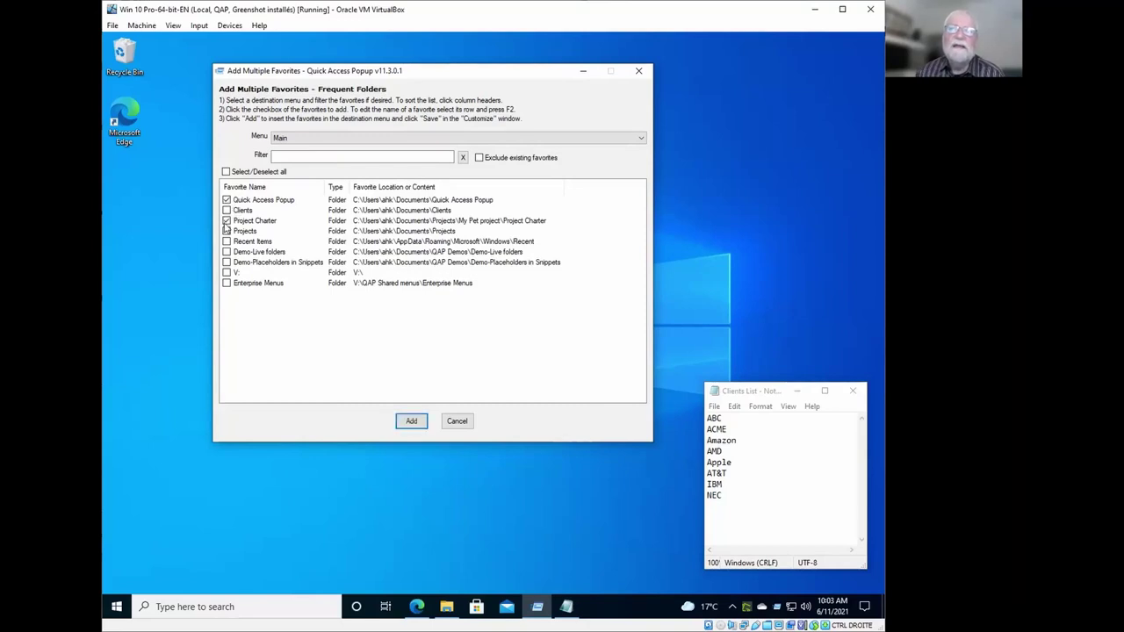
click(227, 252)
click(297, 139)
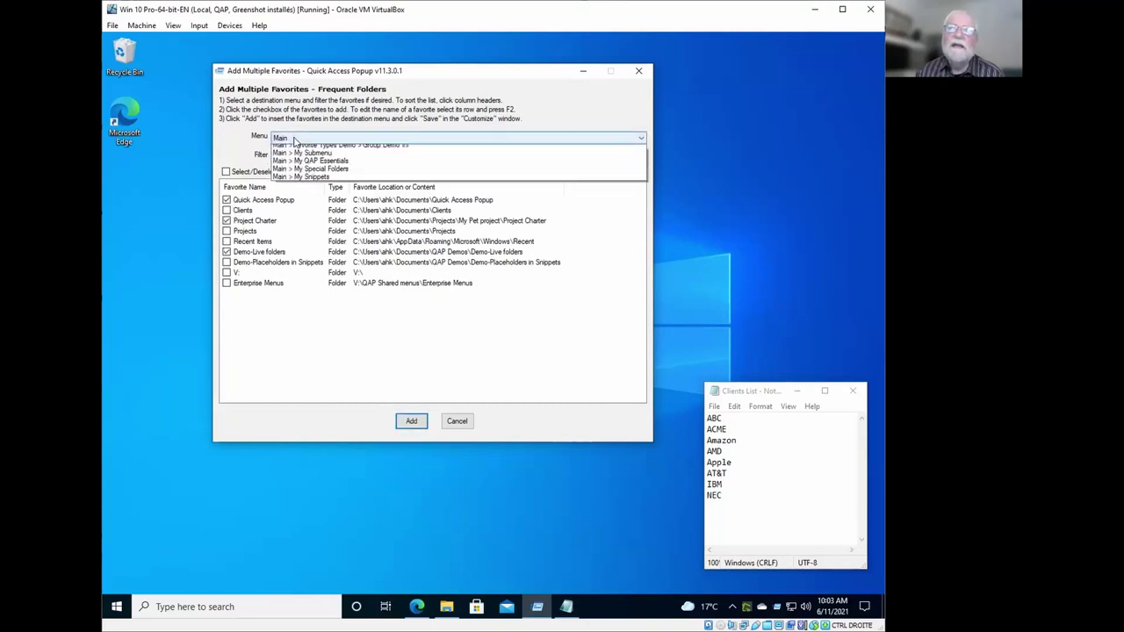
click(294, 149)
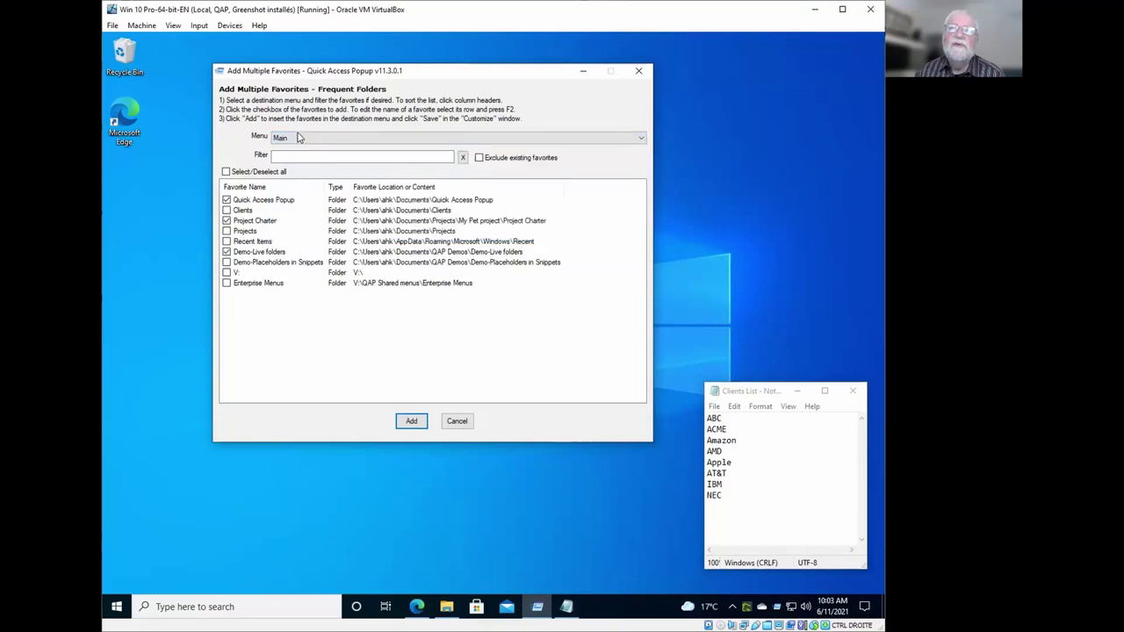
click(410, 423)
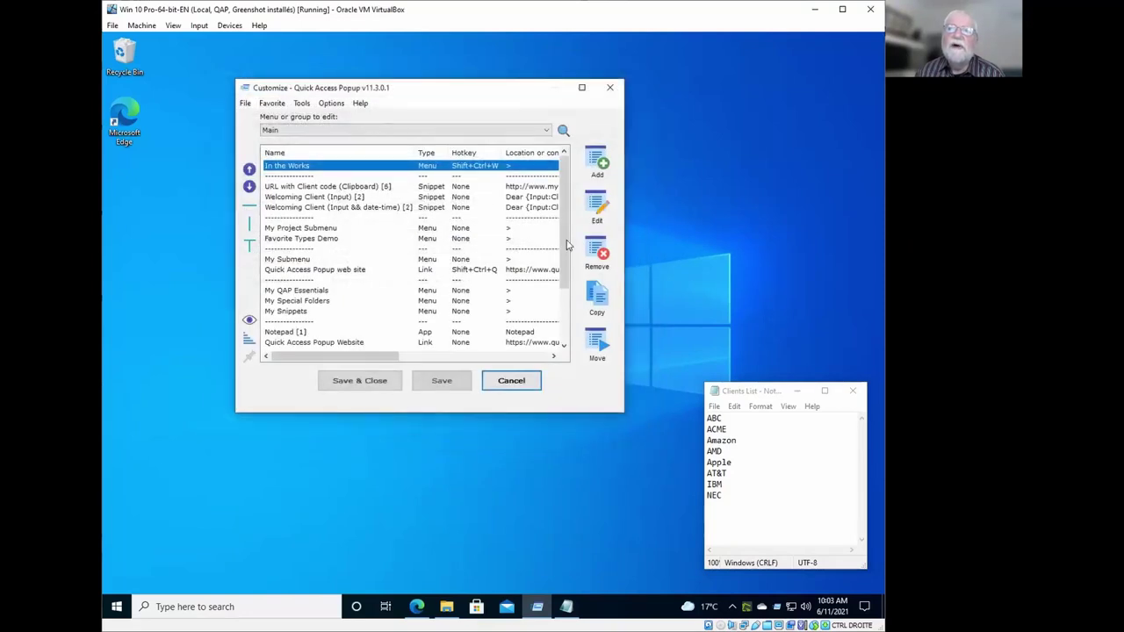
scroll(556, 273, down, 2)
scroll(556, 273, down, 2)
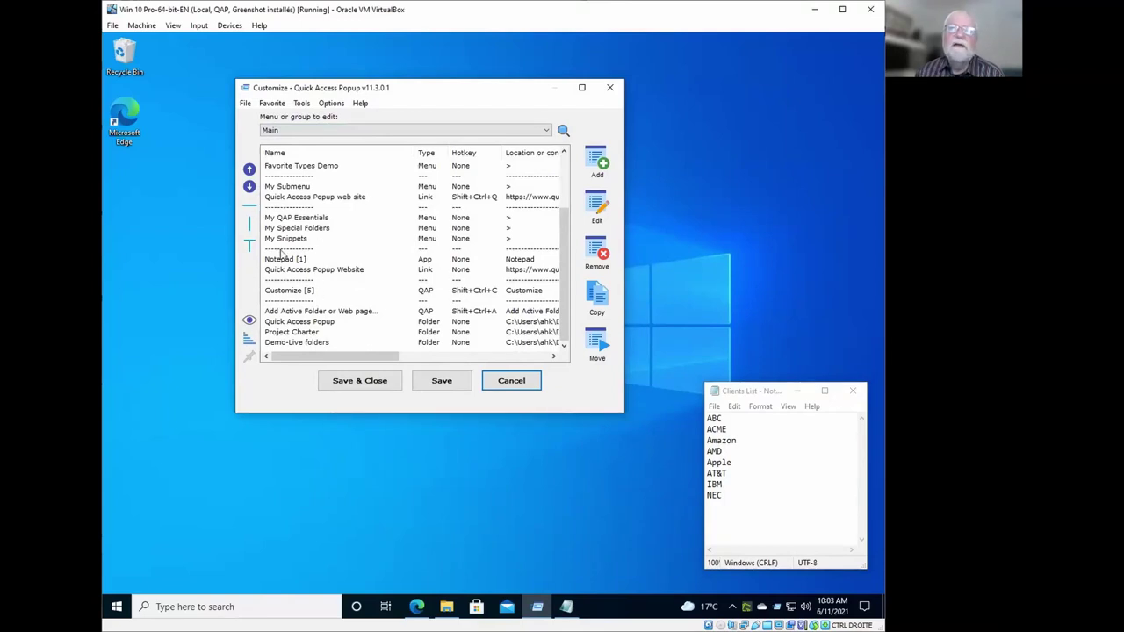
click(250, 322)
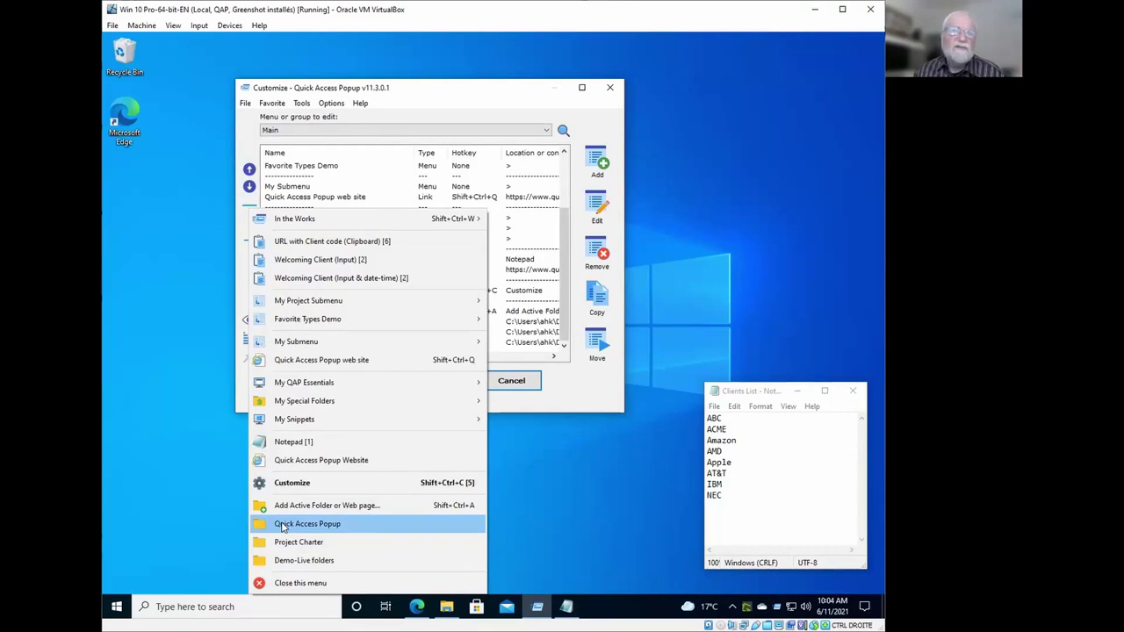
mouse_move(296, 221)
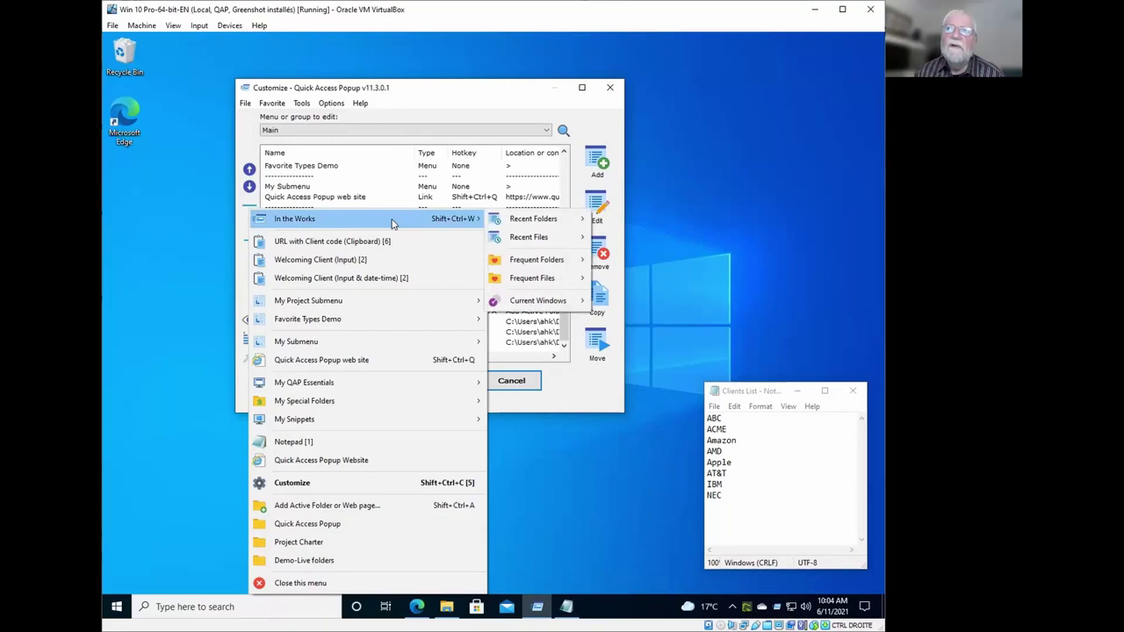
mouse_move(536, 259)
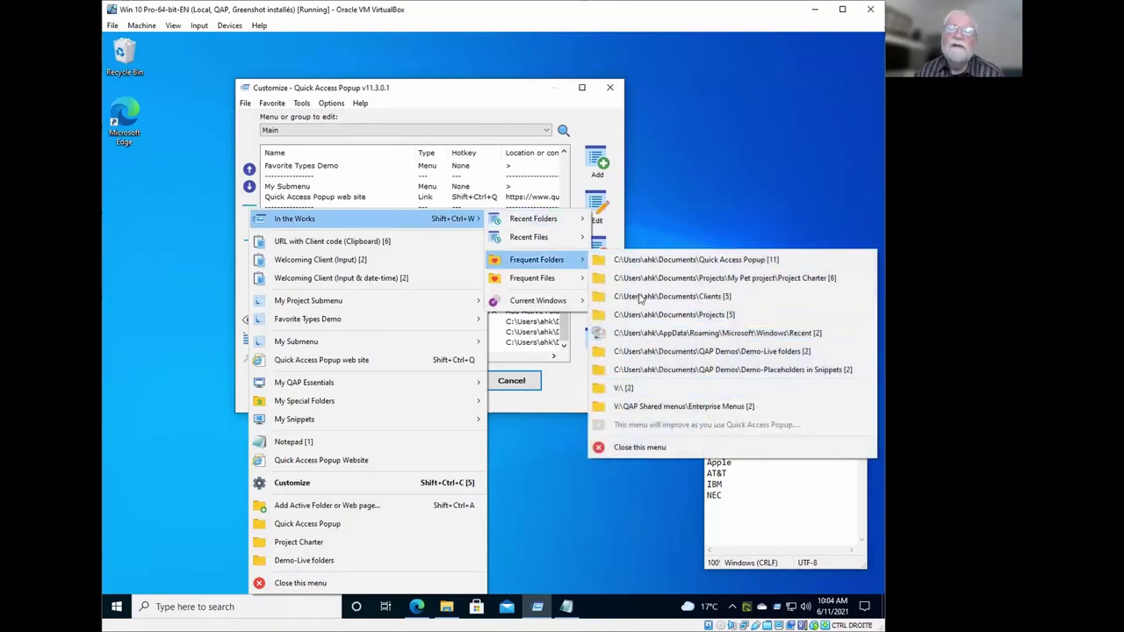
click(375, 92)
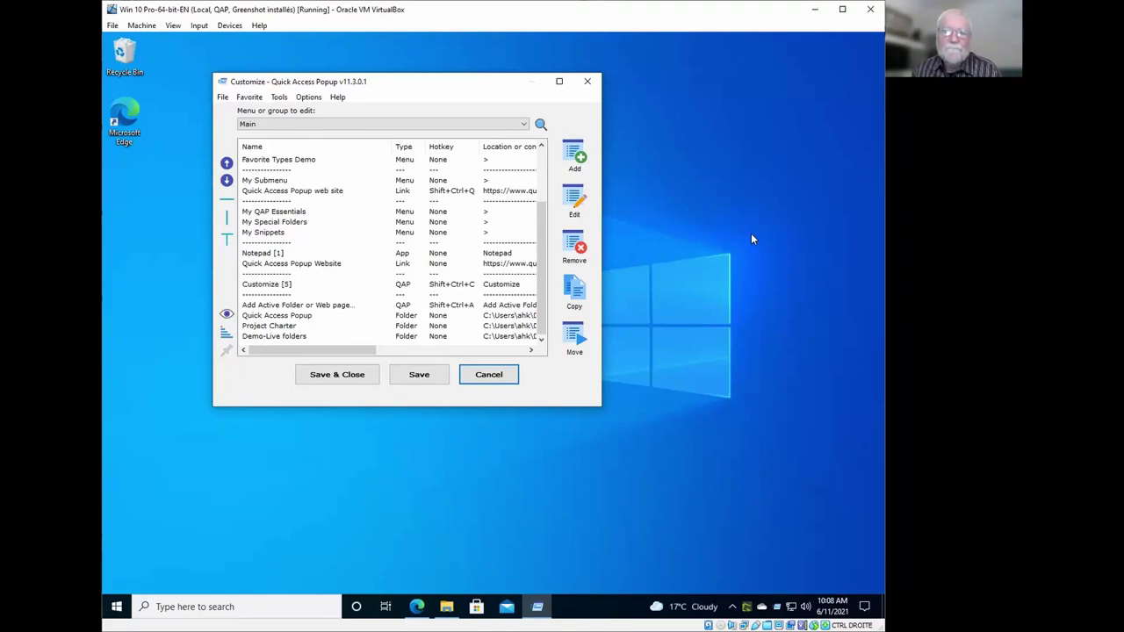
In Menu Exclusions options, enter mp3 as a file exclusion and c:\temp as a folder exclusion.
click(308, 98)
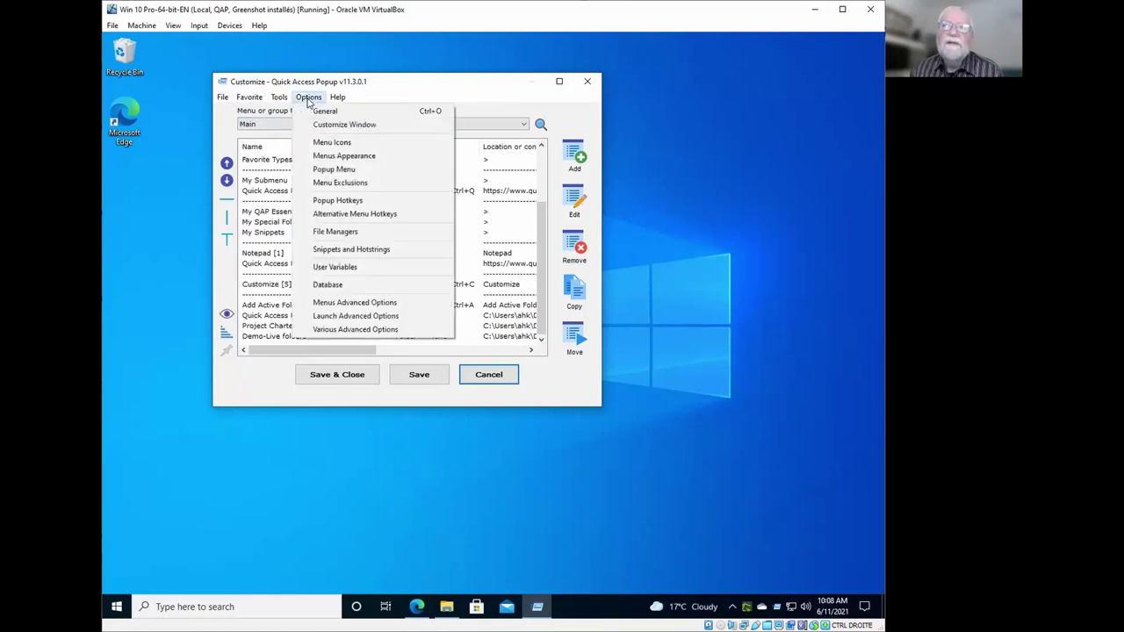
click(380, 185)
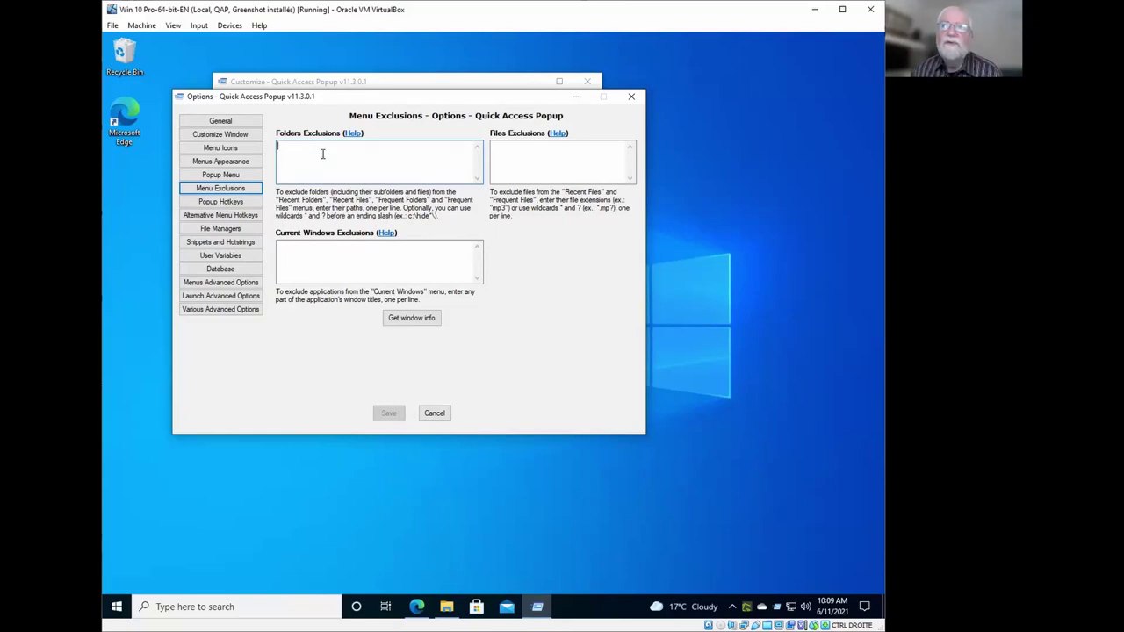
click(512, 146)
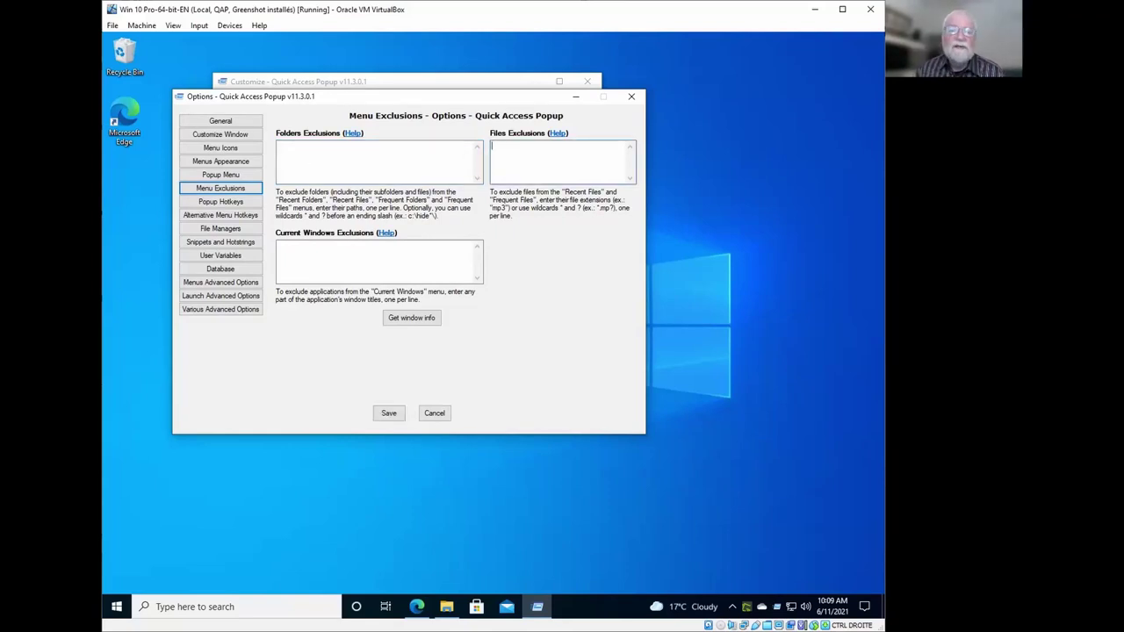
text(m)
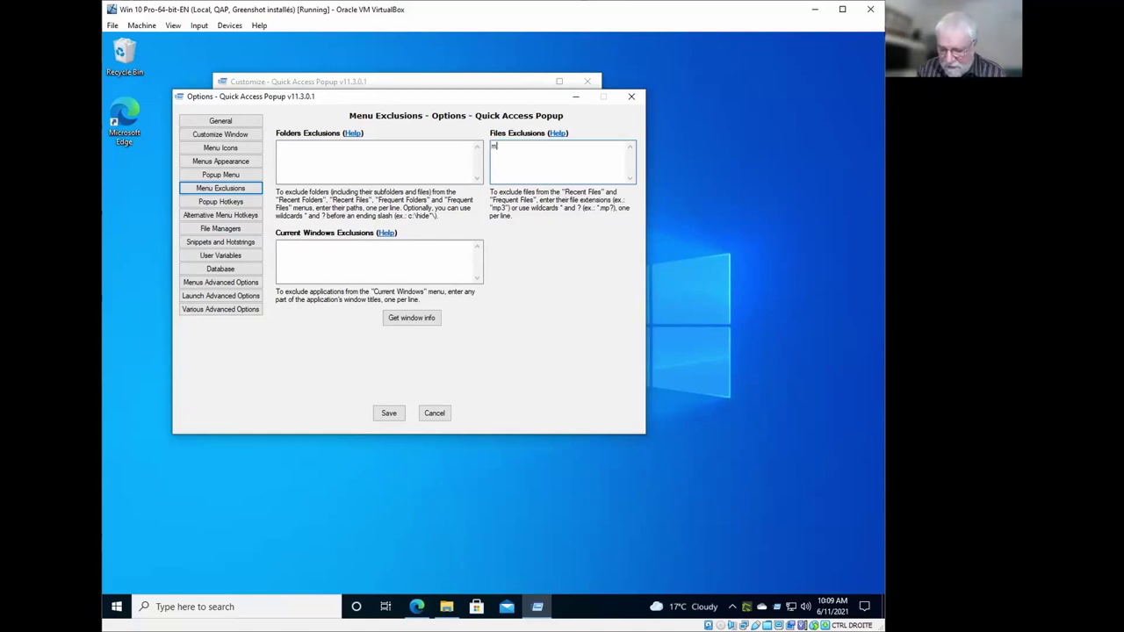
text(p3)
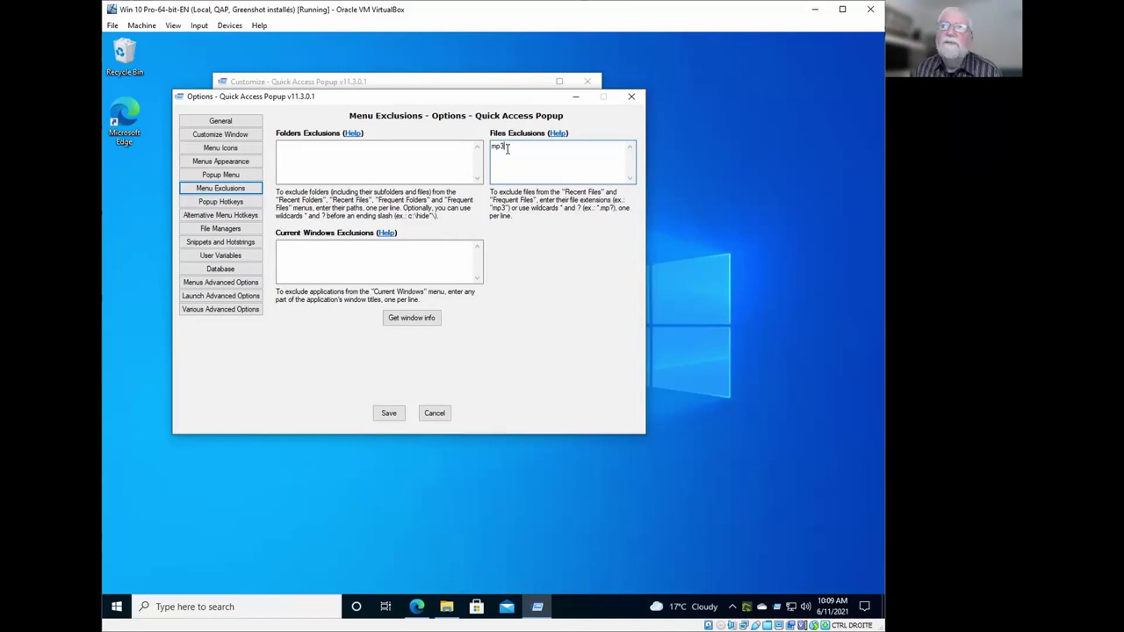
click(311, 150)
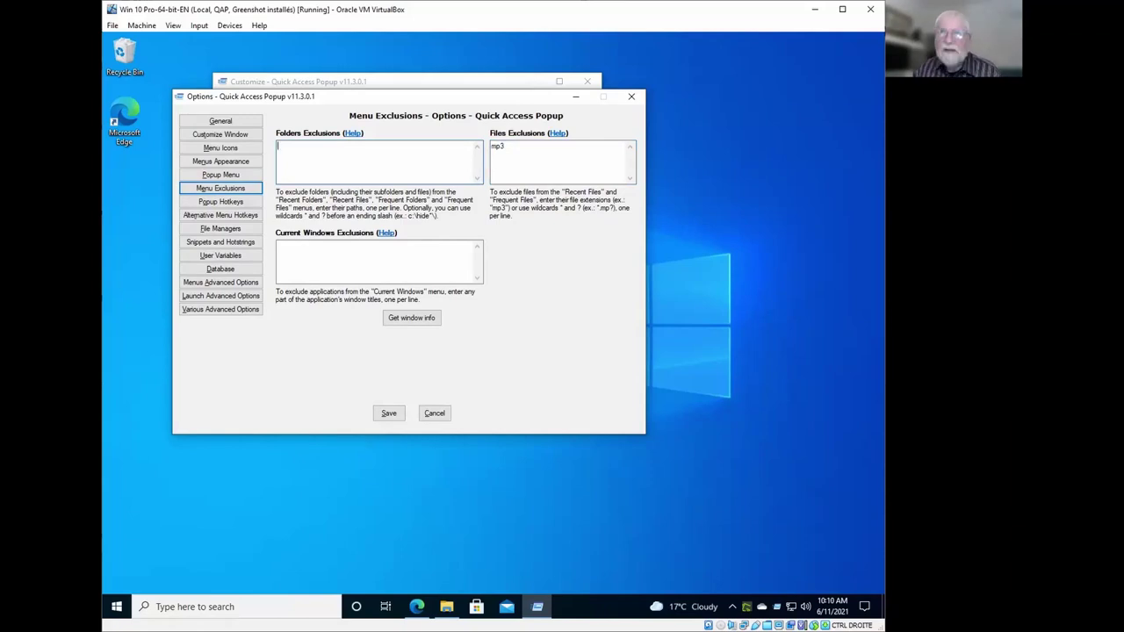
text(c)
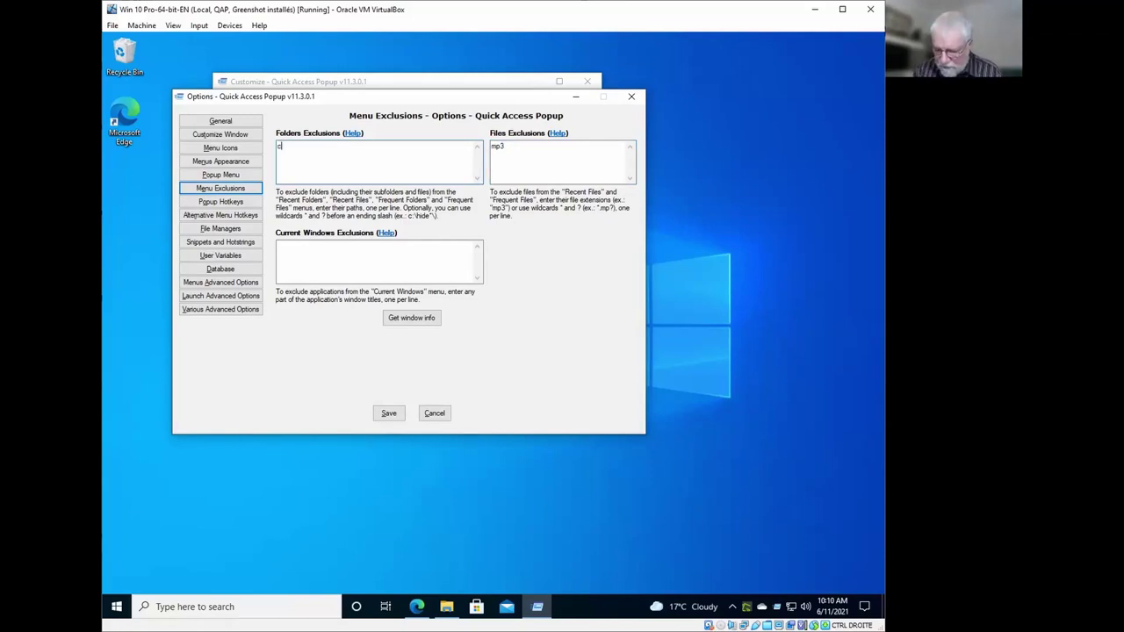
text(:\)
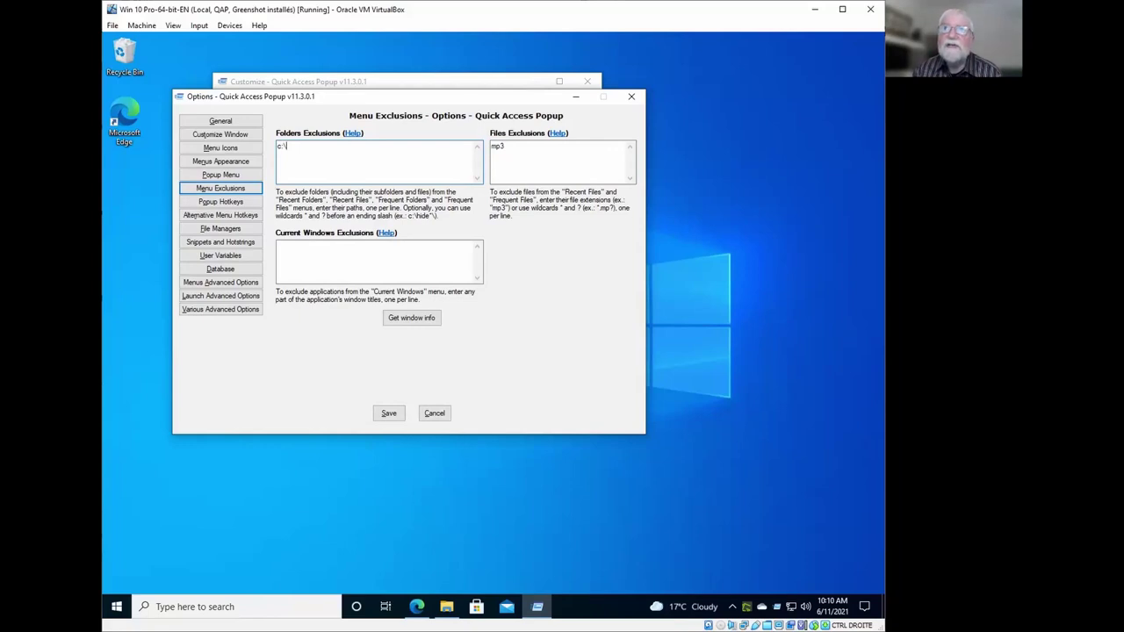
text(temp)
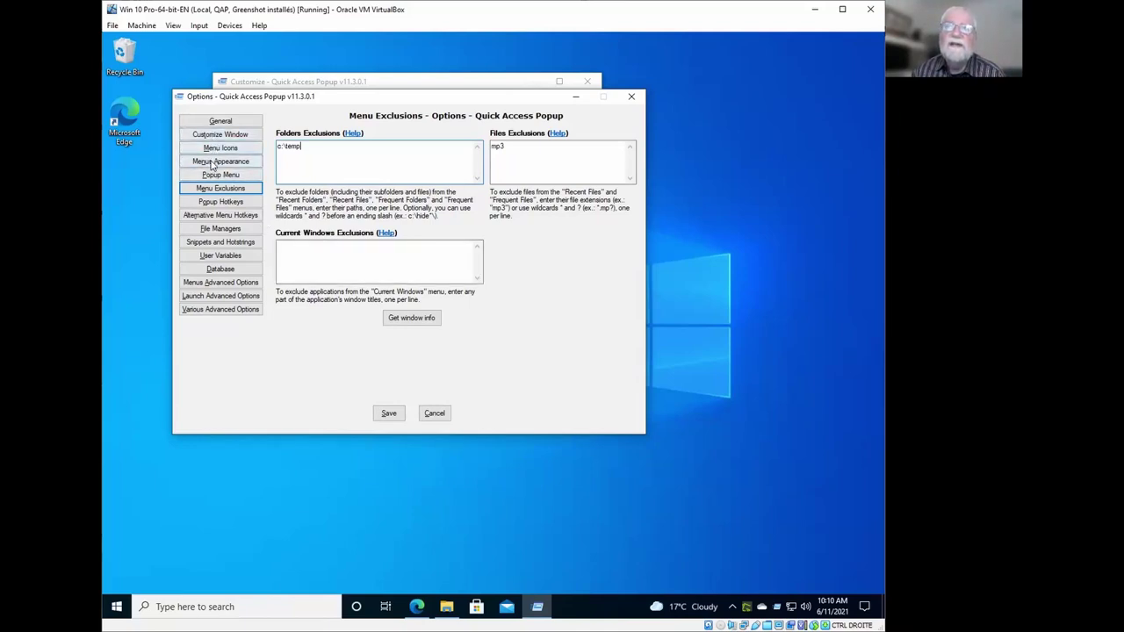
In Menus Appearance, set the number of menu items to 14 and raise the maximum path levels.
click(212, 163)
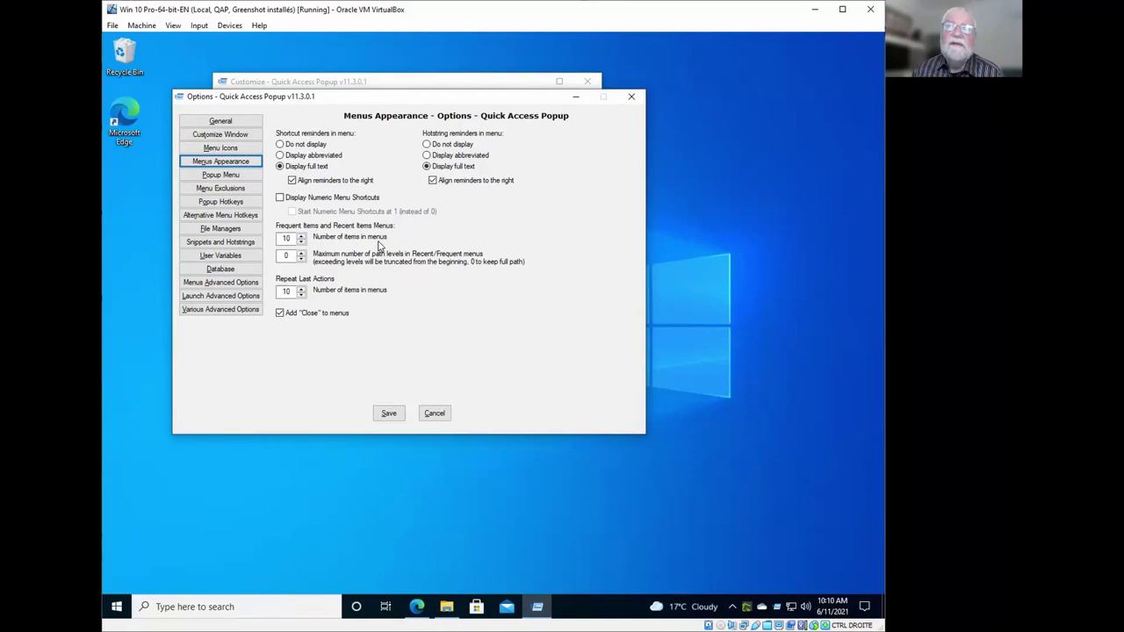
click(301, 236)
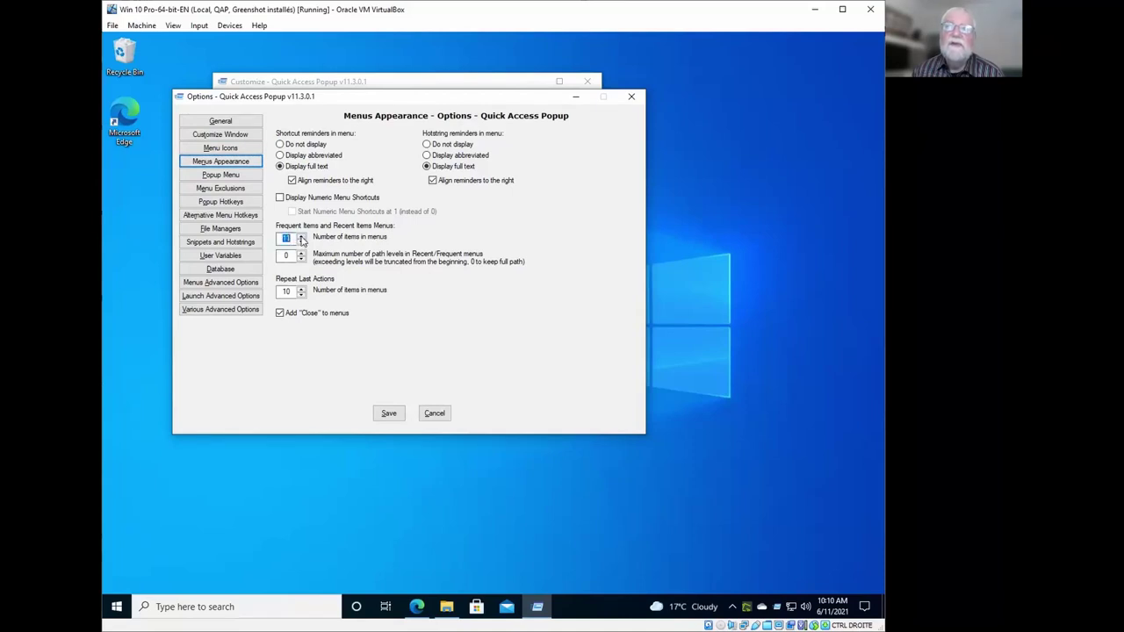
click(301, 237)
click(301, 237)
click(301, 238)
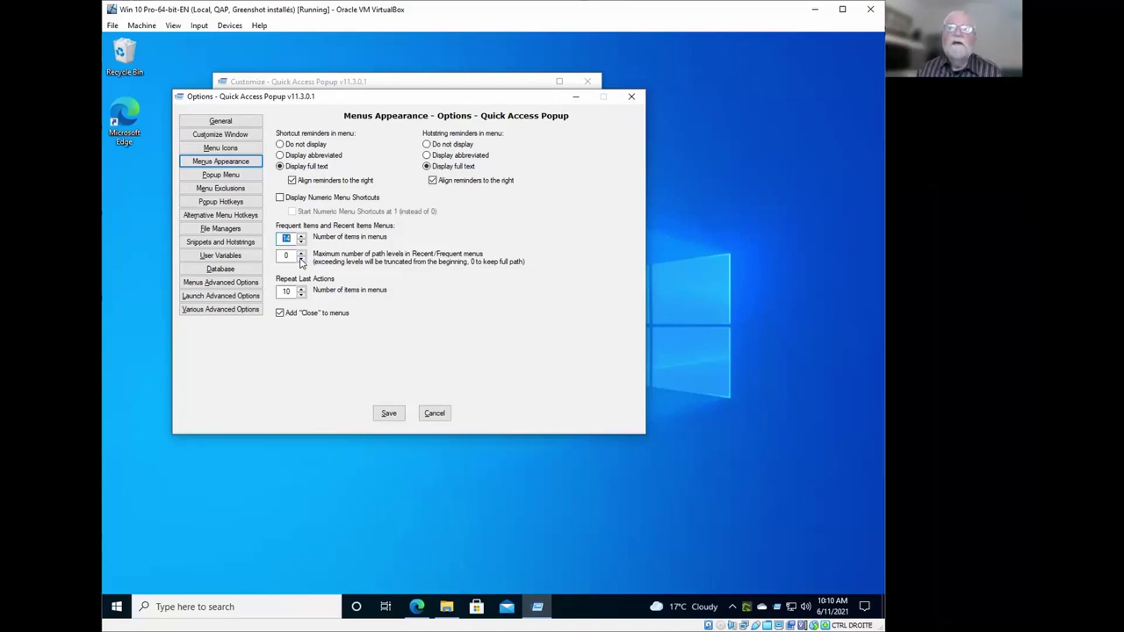
click(301, 253)
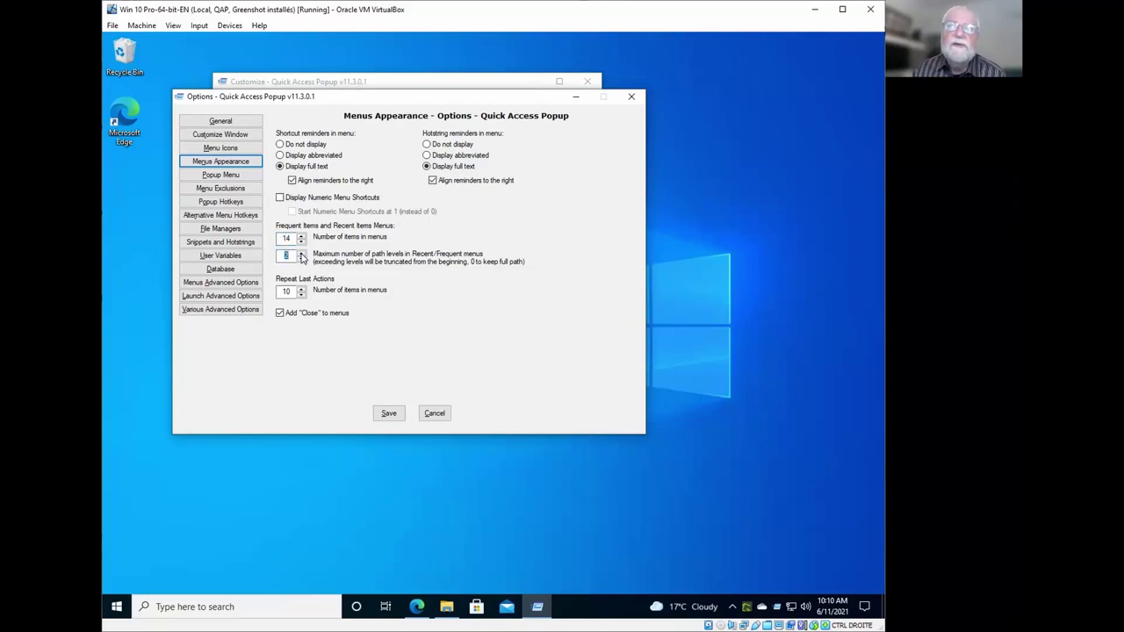